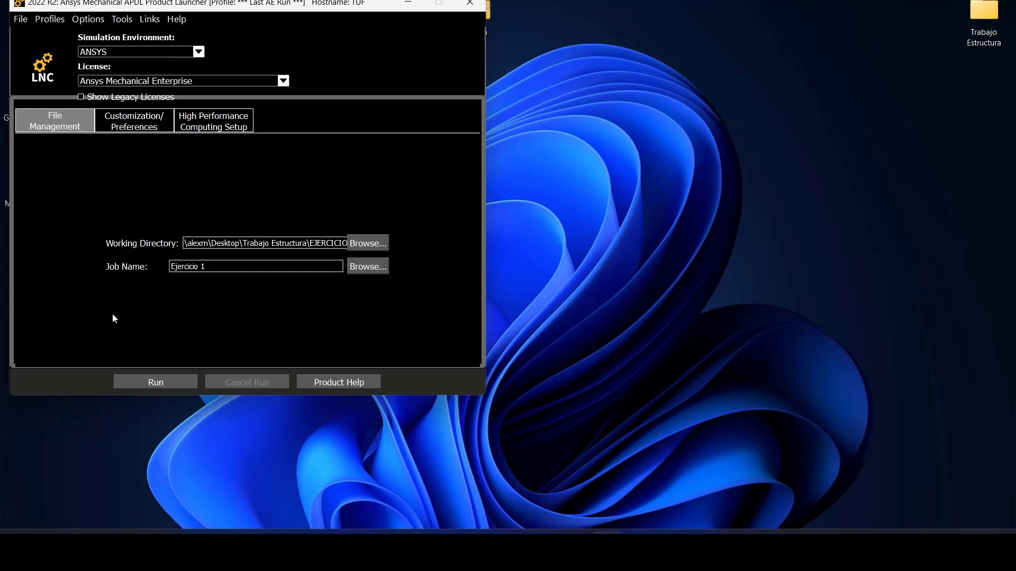
# - Review the launcher's customization preferences and high-performance computing options, keeping distributed computing as the run type
pyautogui.click(122, 122)
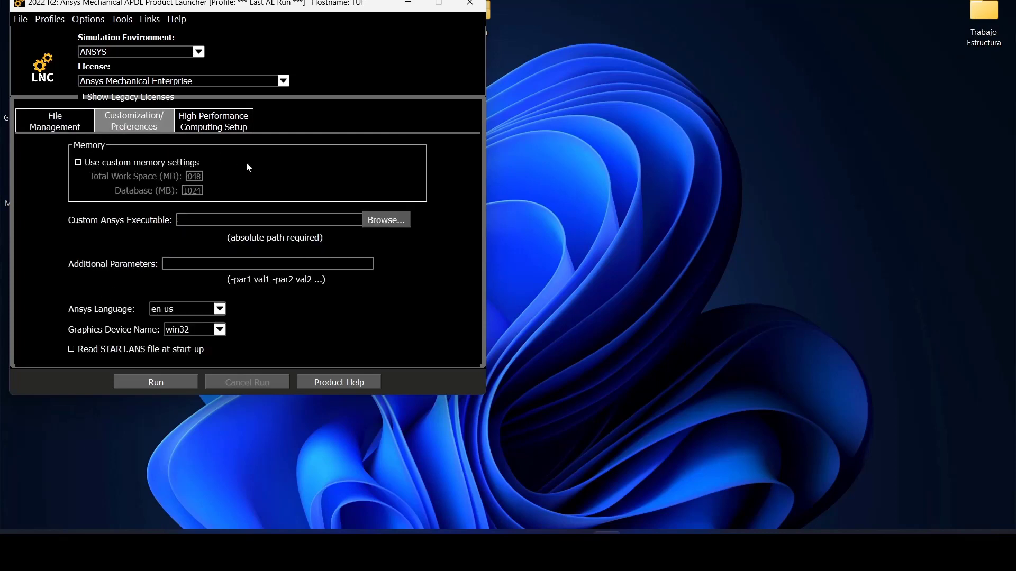
pyautogui.click(248, 123)
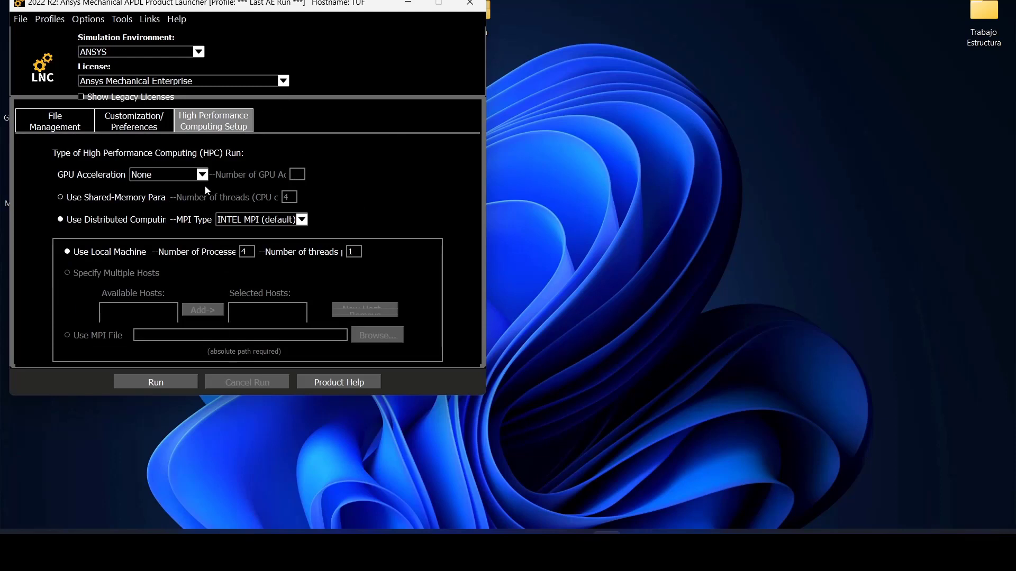
pyautogui.click(139, 117)
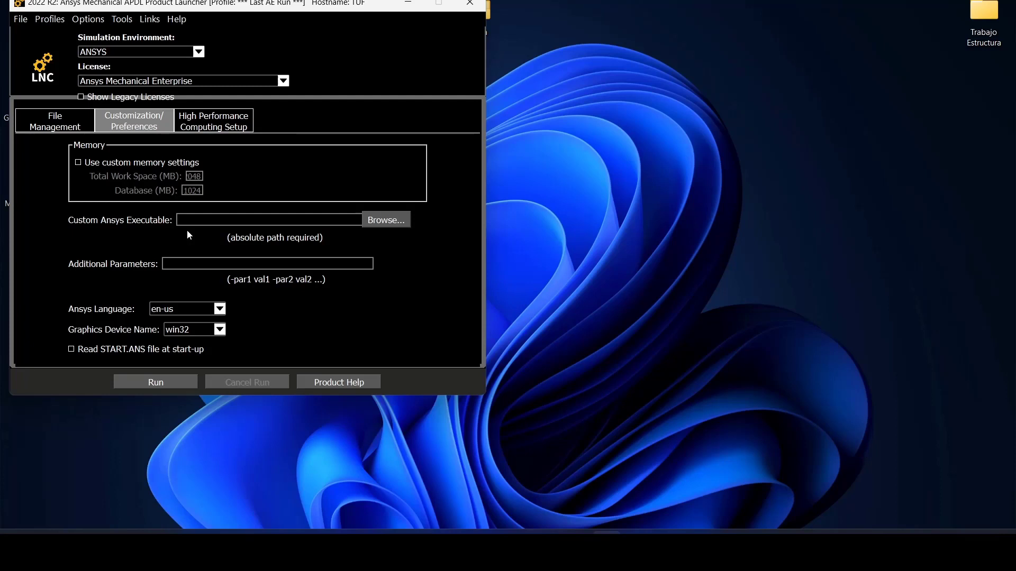
pyautogui.click(206, 114)
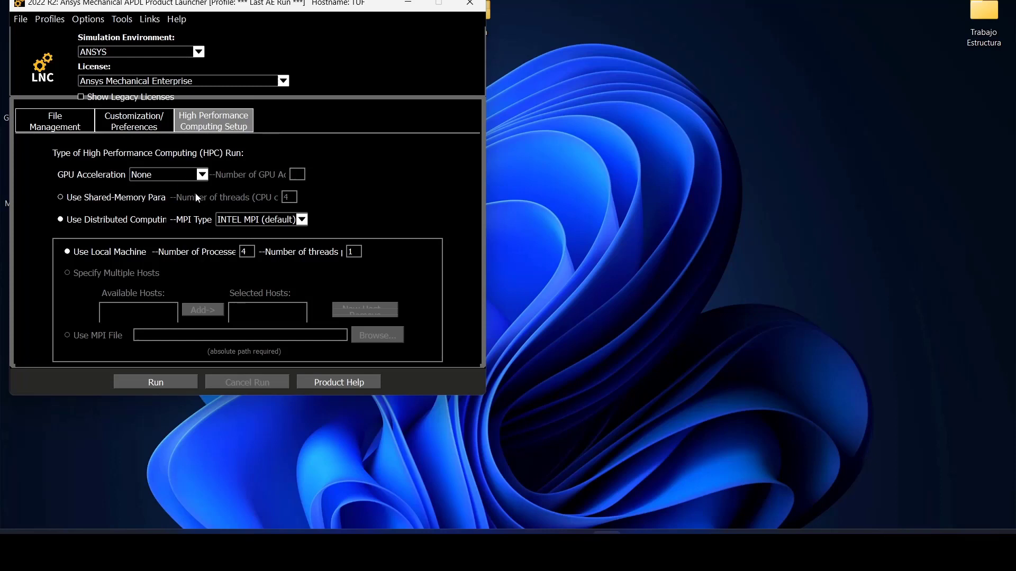
pyautogui.click(60, 197)
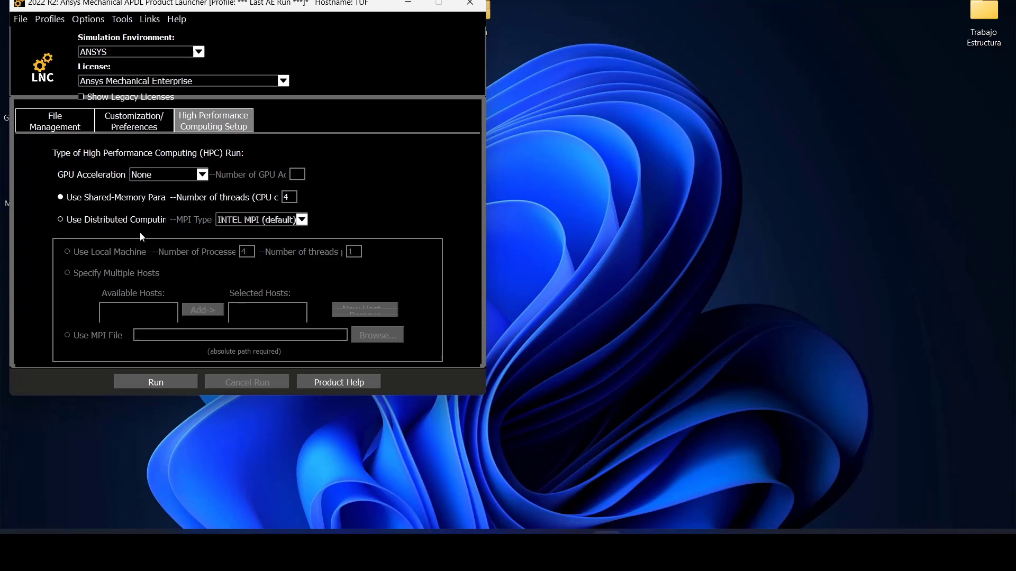
pyautogui.click(61, 221)
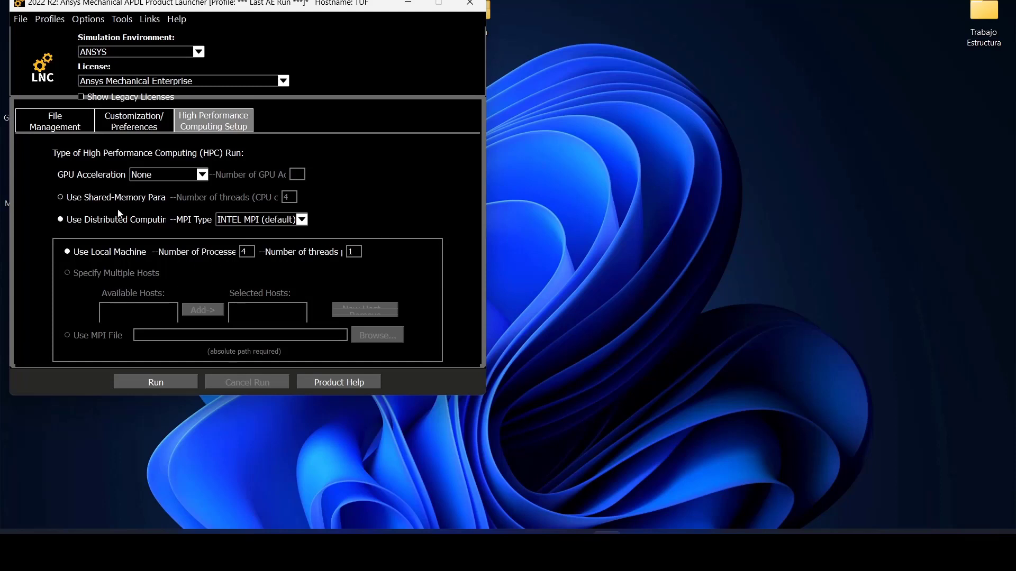
# - Run the Ejercicio 1 job from the launcher and agree to create the working directory EJERCICIO 1
pyautogui.click(66, 133)
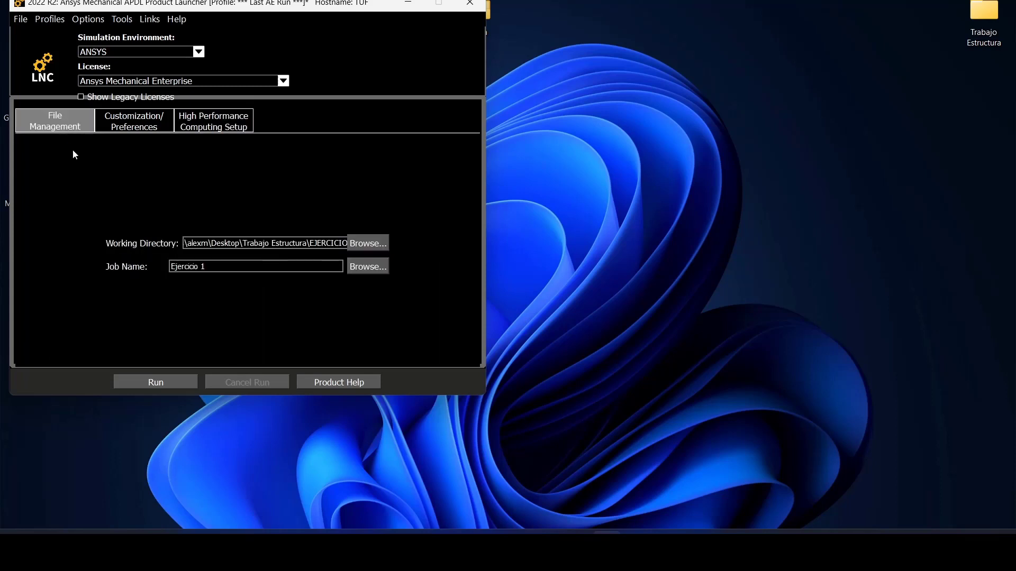
pyautogui.click(156, 382)
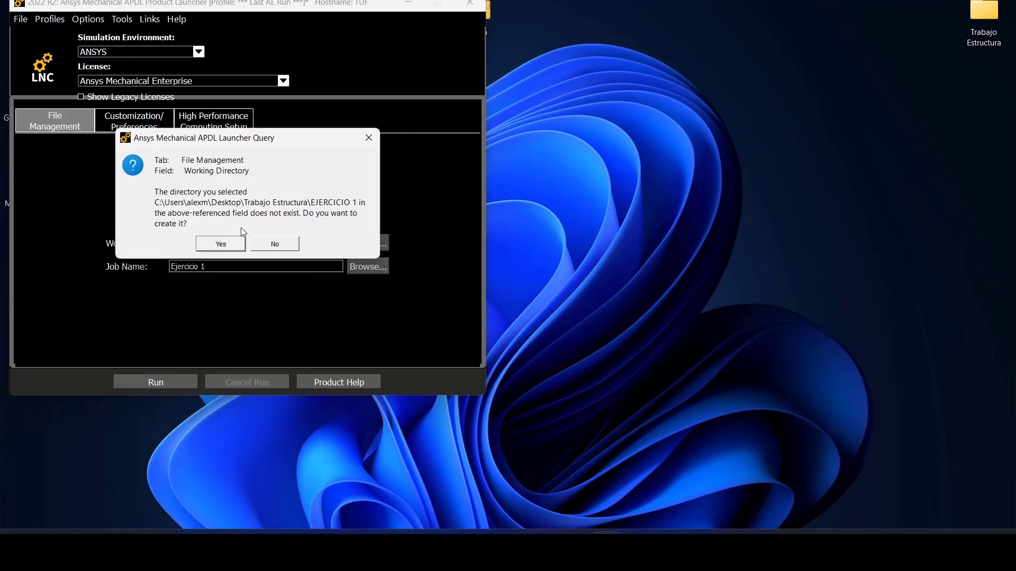
pyautogui.click(227, 244)
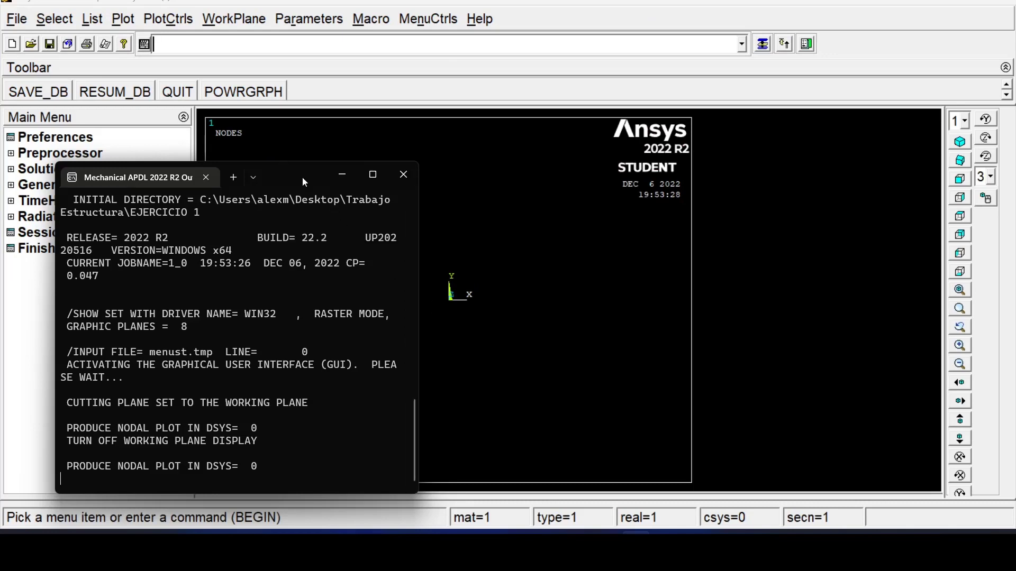
# - Move the output window clear of the main menu and look through its startup log
pyautogui.moveTo(285, 176); pyautogui.dragTo(723, 99)
pyautogui.scroll(7, 692, 274)
pyautogui.scroll(-7, 635, 238)
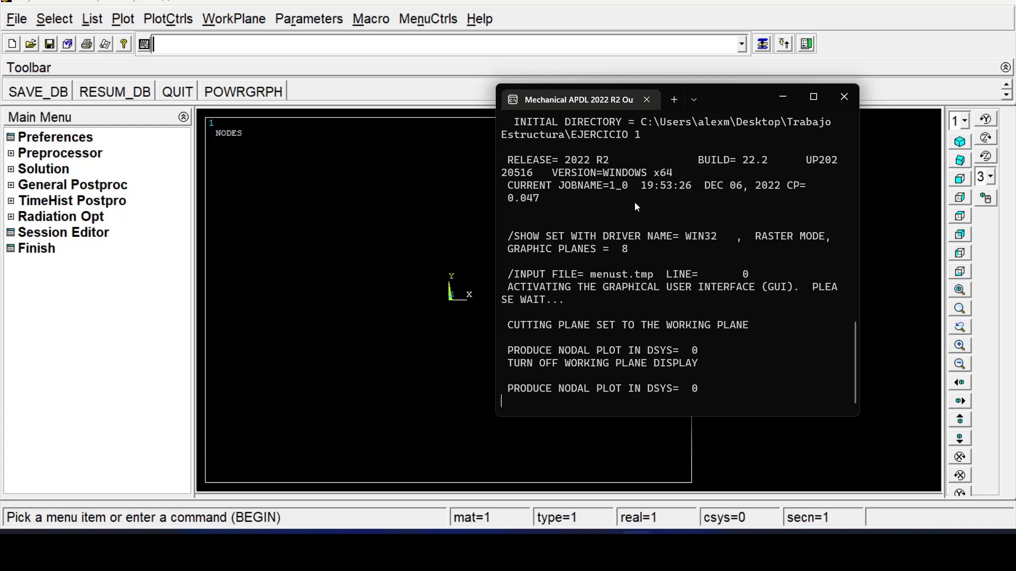
pyautogui.moveTo(721, 95); pyautogui.dragTo(797, 52)
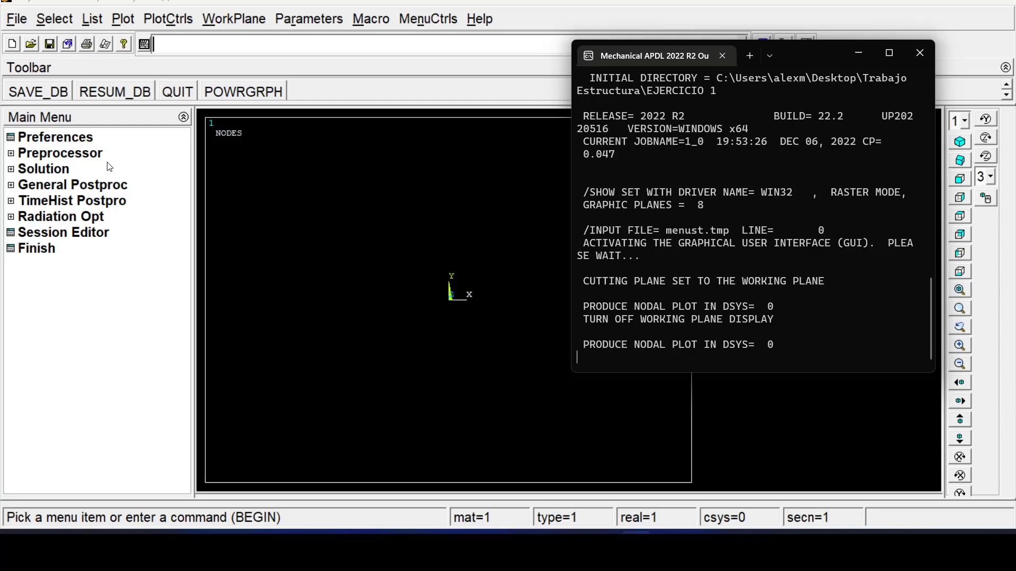
# - Enter the preprocessor, save the database and open the list of defined element types
pyautogui.click(58, 152)
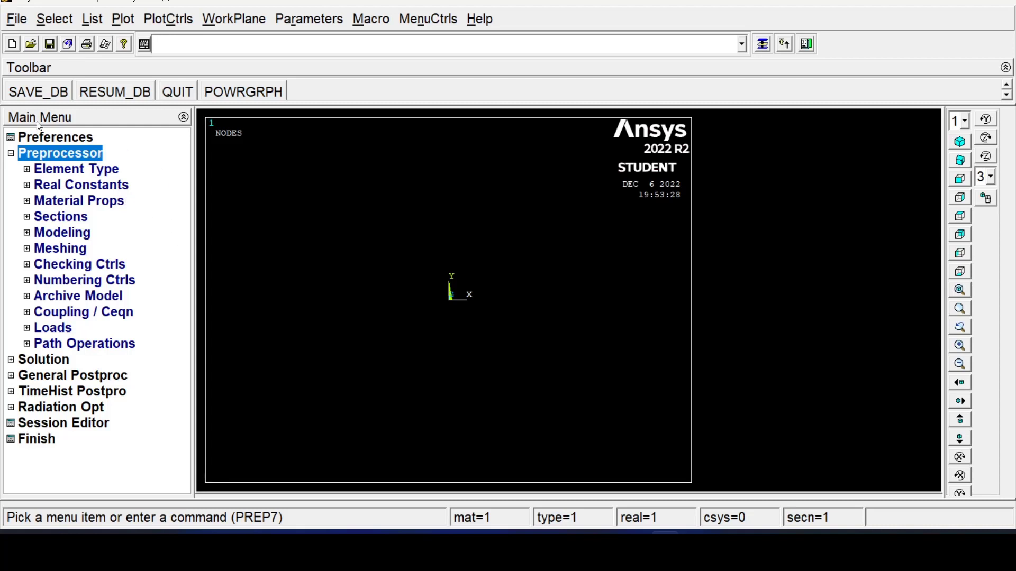
pyautogui.click(36, 93)
pyautogui.click(27, 170)
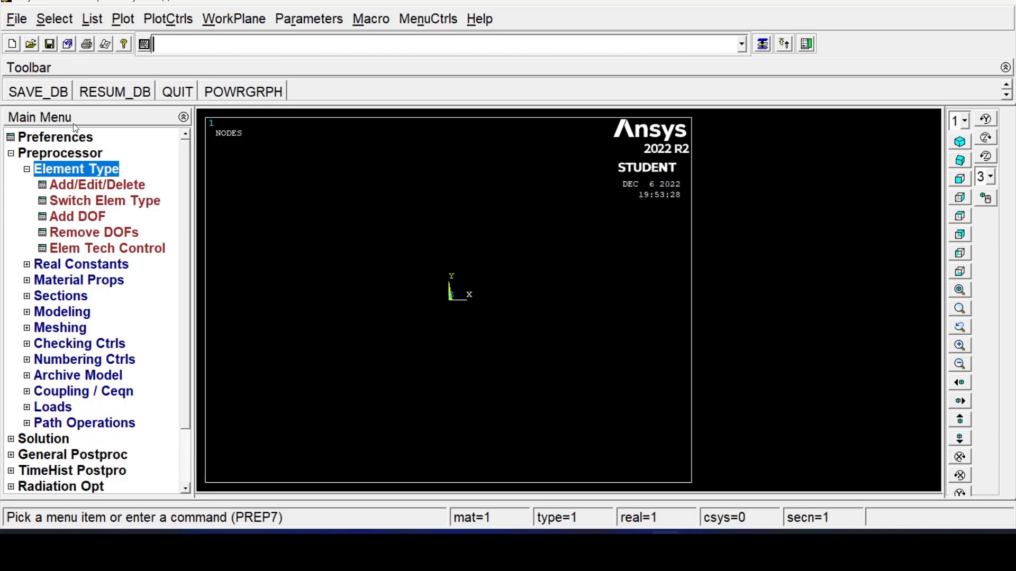
pyautogui.click(116, 186)
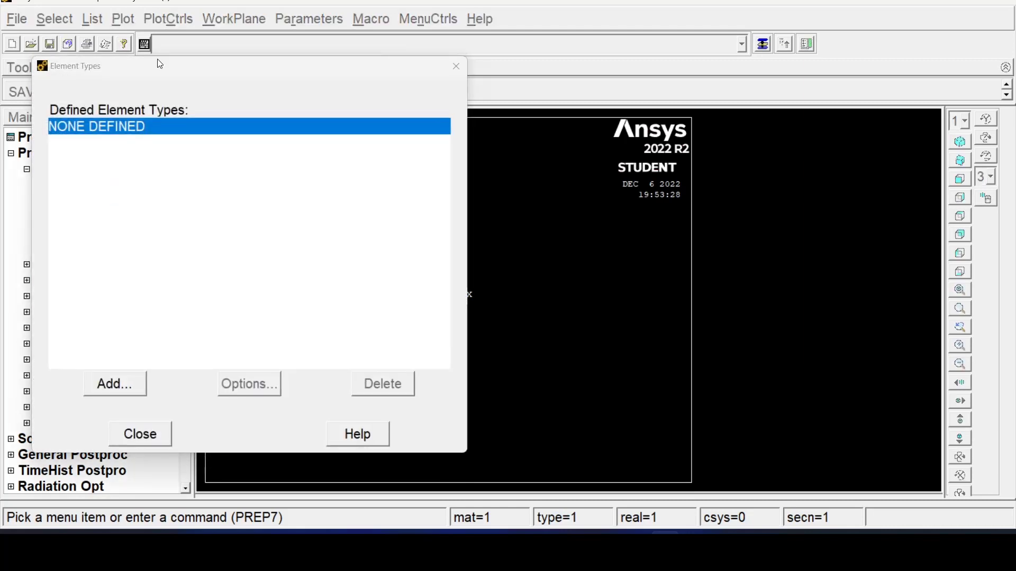
pyautogui.moveTo(159, 64); pyautogui.dragTo(310, 42)
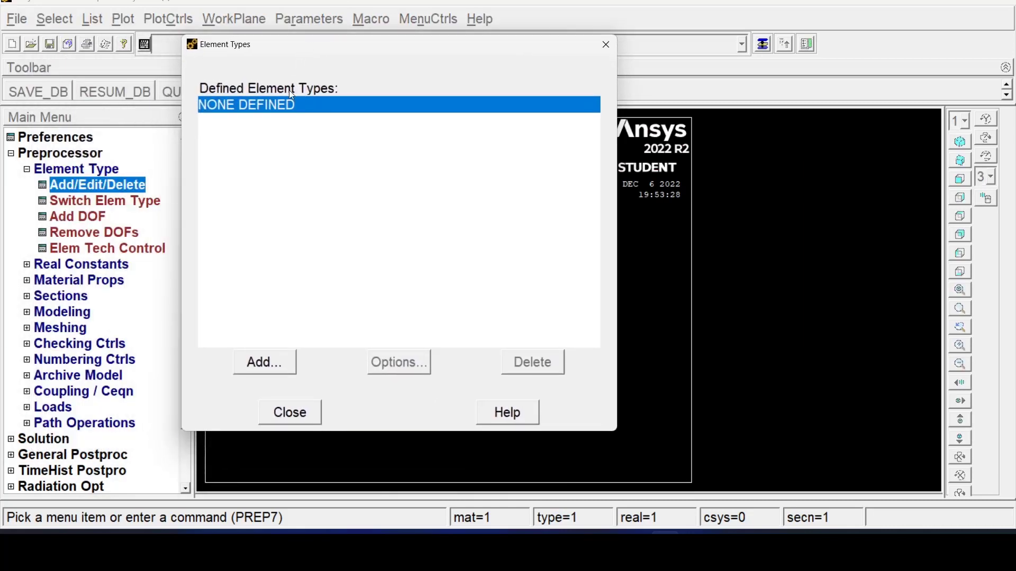
# - Add the Beam 2 node 188 element as element type reference number 1
pyautogui.click(274, 367)
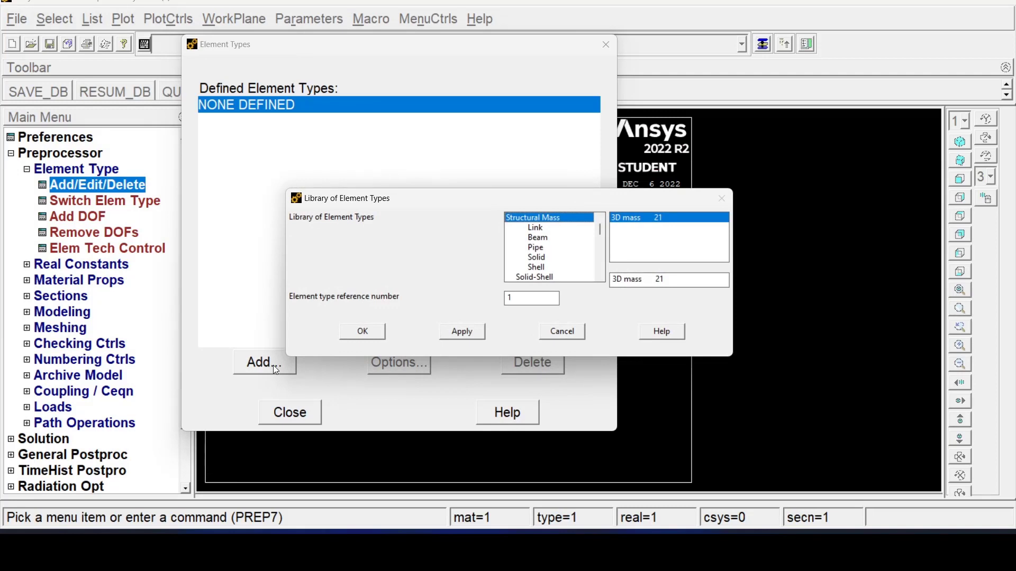
pyautogui.click(548, 238)
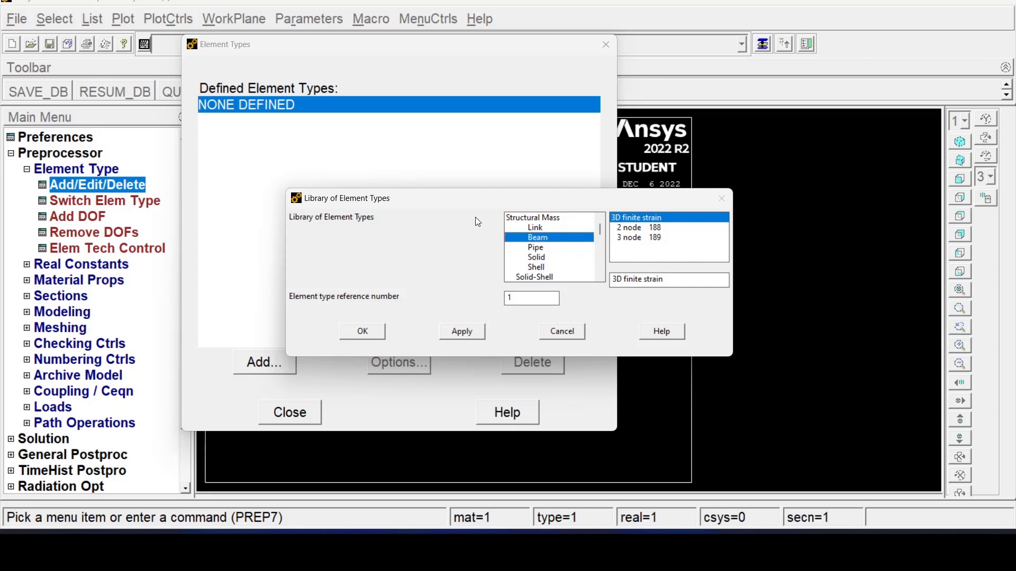
pyautogui.click(643, 238)
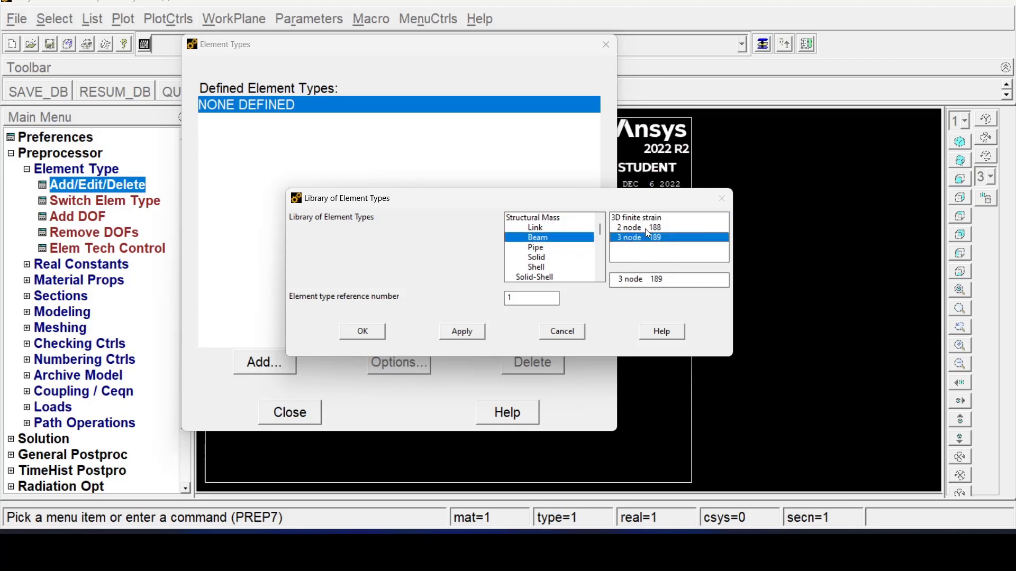
pyautogui.click(647, 229)
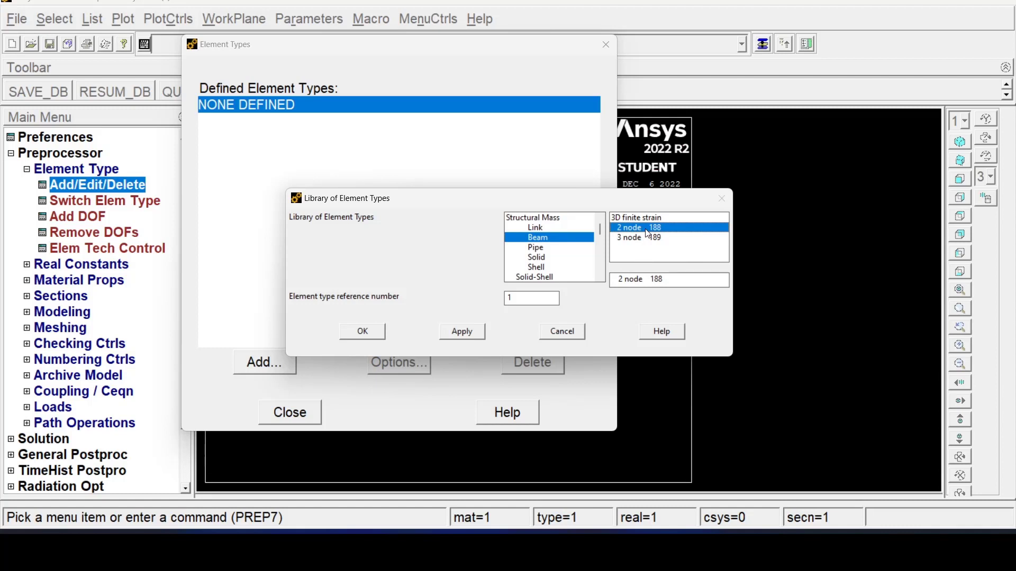
pyautogui.click(644, 241)
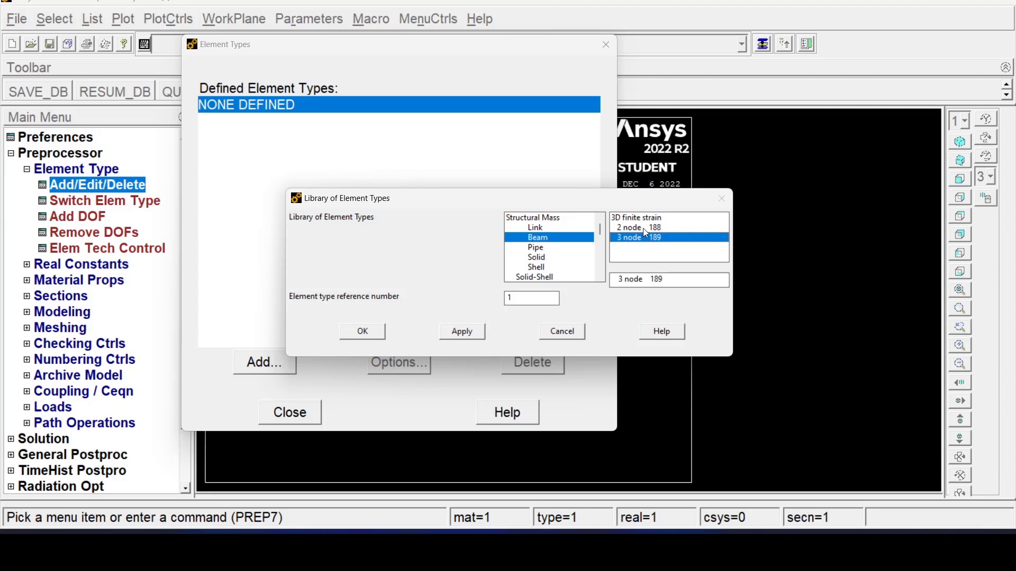
pyautogui.click(645, 228)
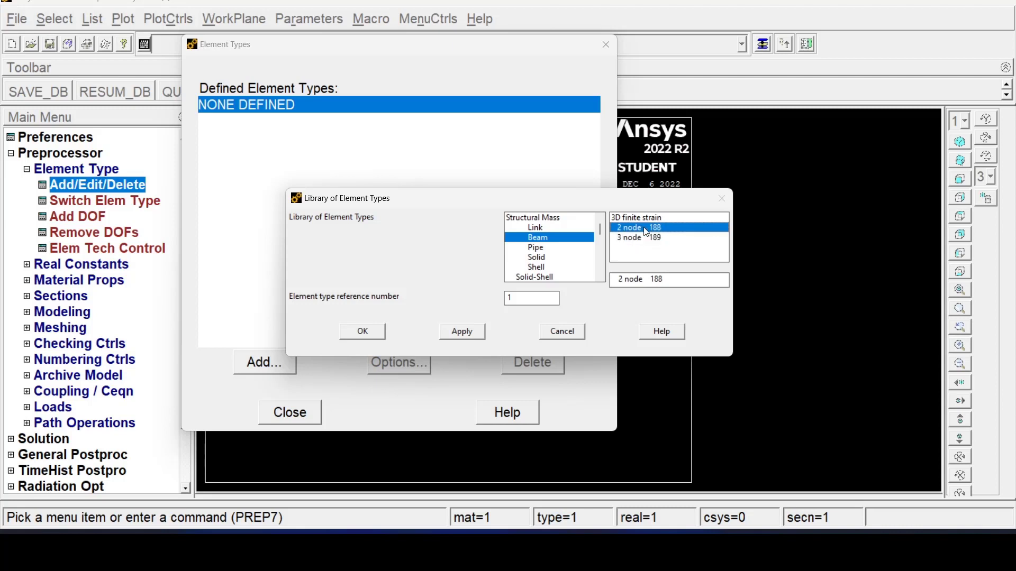
pyautogui.click(369, 332)
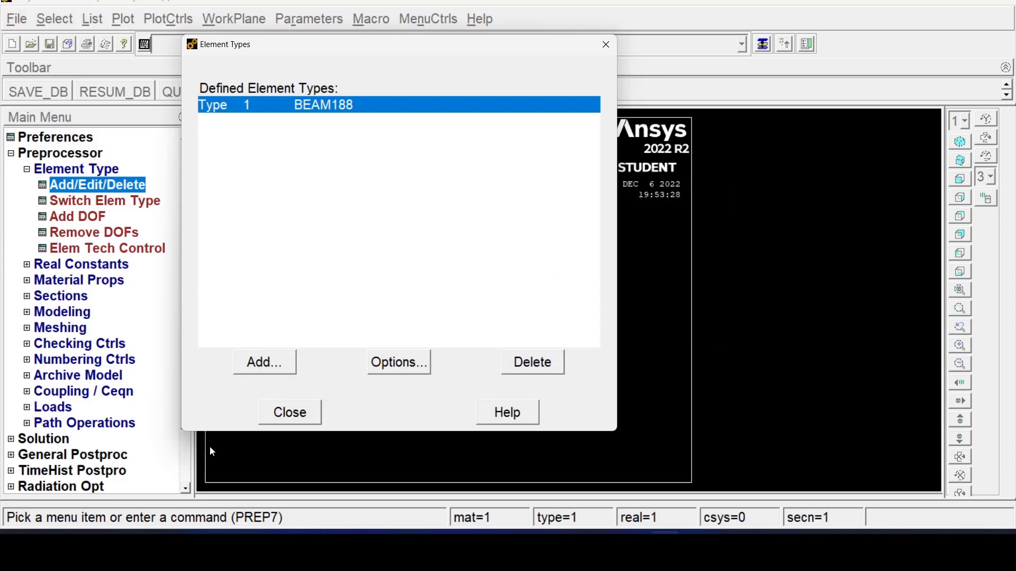
# - Open the online help for the Element Types dialog and look through its page, language choices and contents list
pyautogui.click(525, 415)
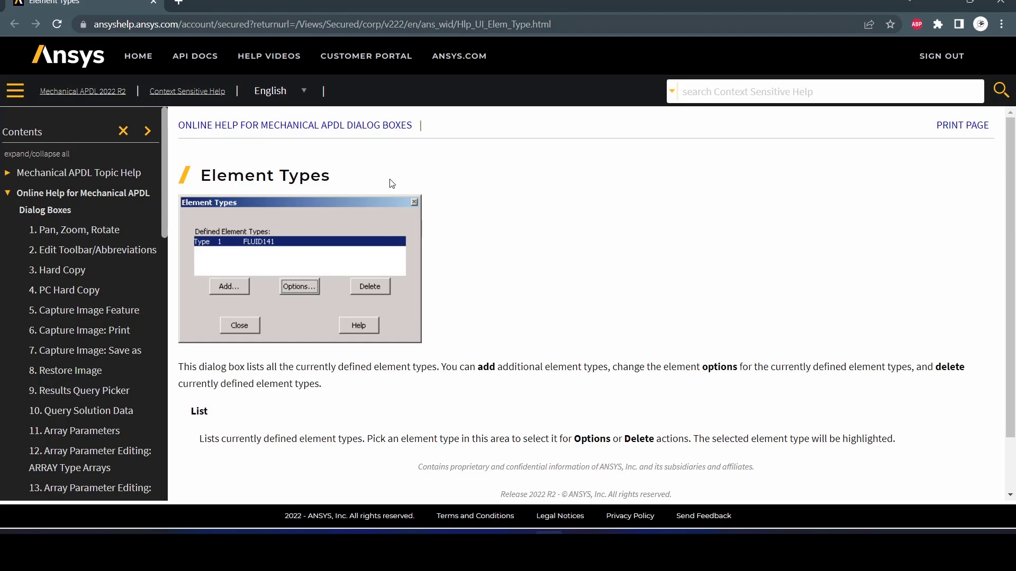
pyautogui.scroll(-1, 393, 185)
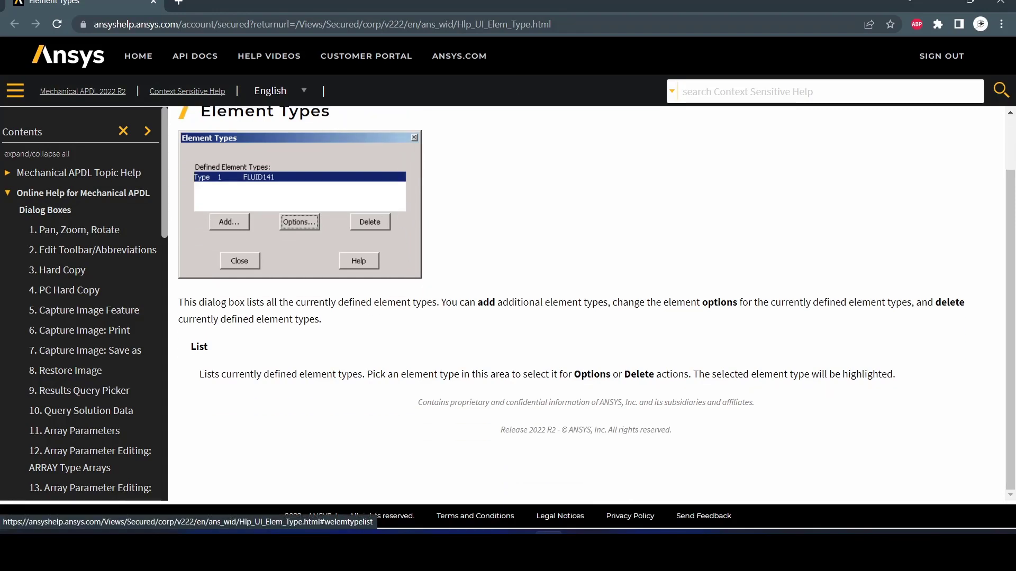
pyautogui.click(304, 92)
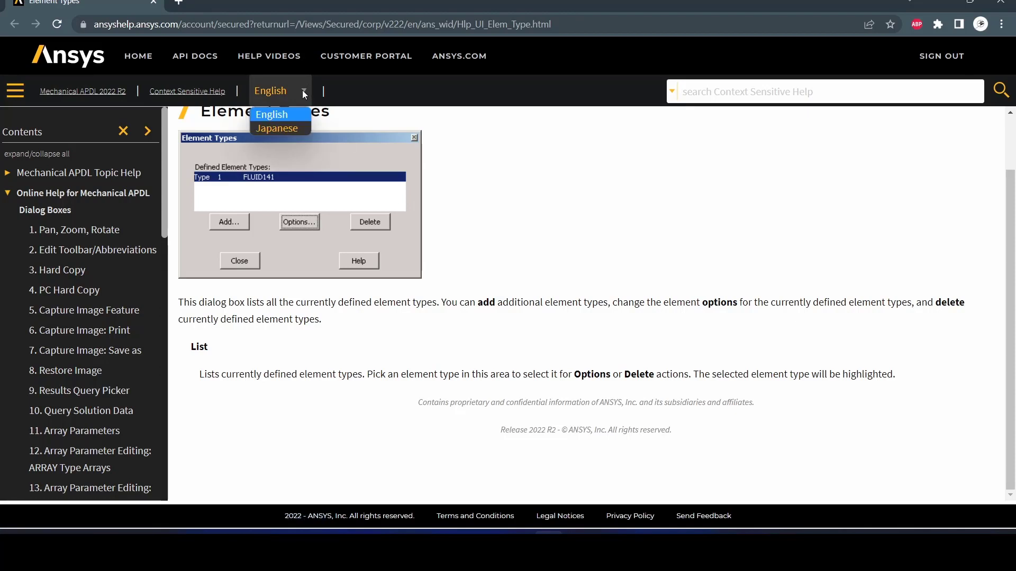
pyautogui.click(452, 198)
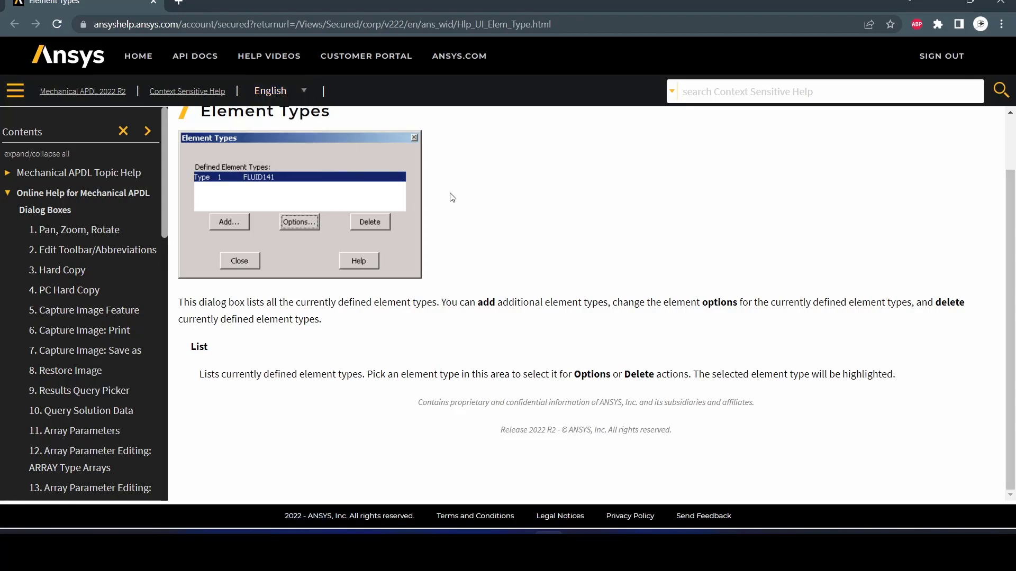
pyautogui.scroll(-9, 68, 249)
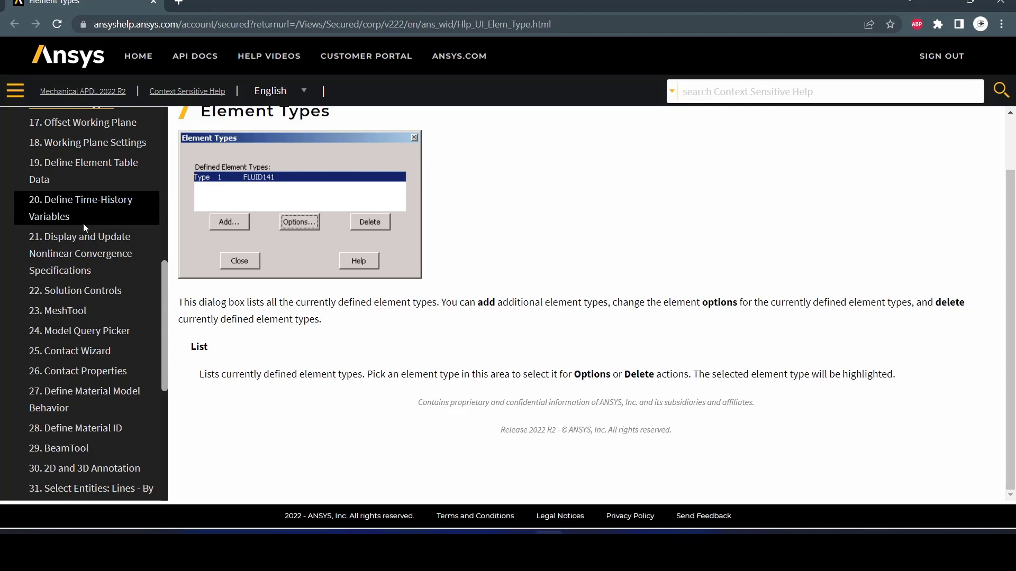
pyautogui.scroll(8, 80, 211)
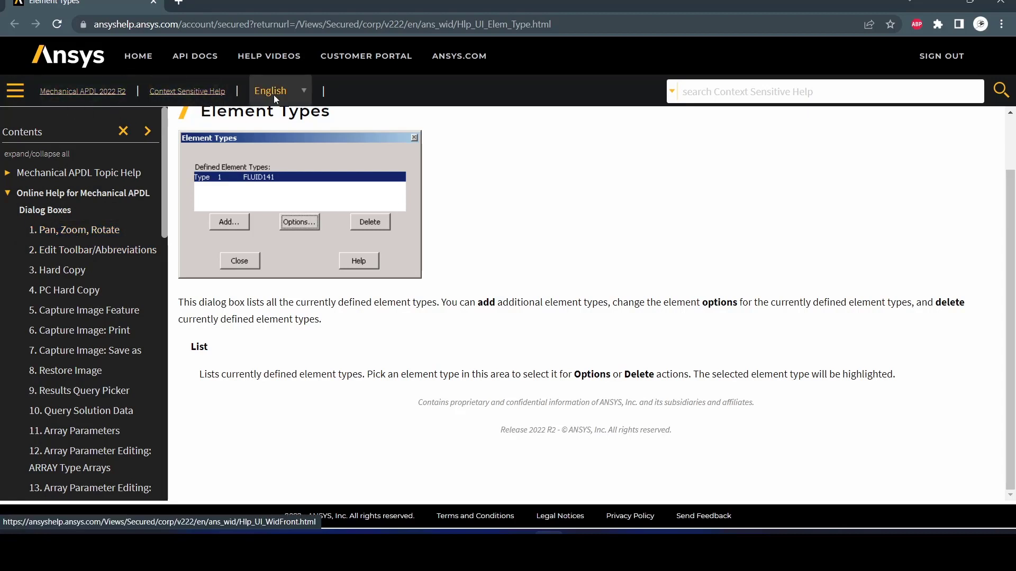
# - Open the Element Library chapter of the Element Reference in the Mechanical APDL 2022 R2 documentation
pyautogui.click(80, 93)
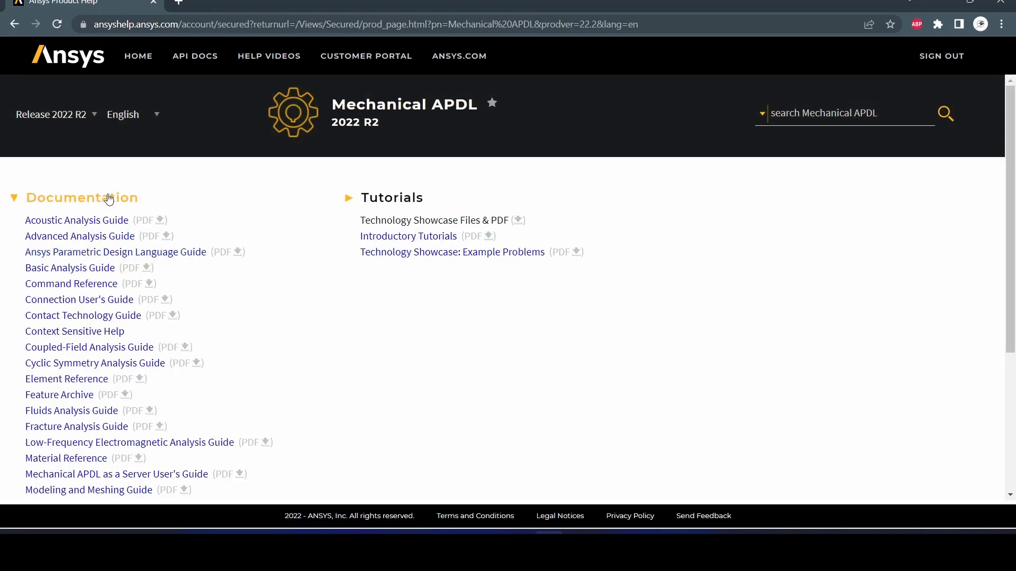
pyautogui.click(94, 385)
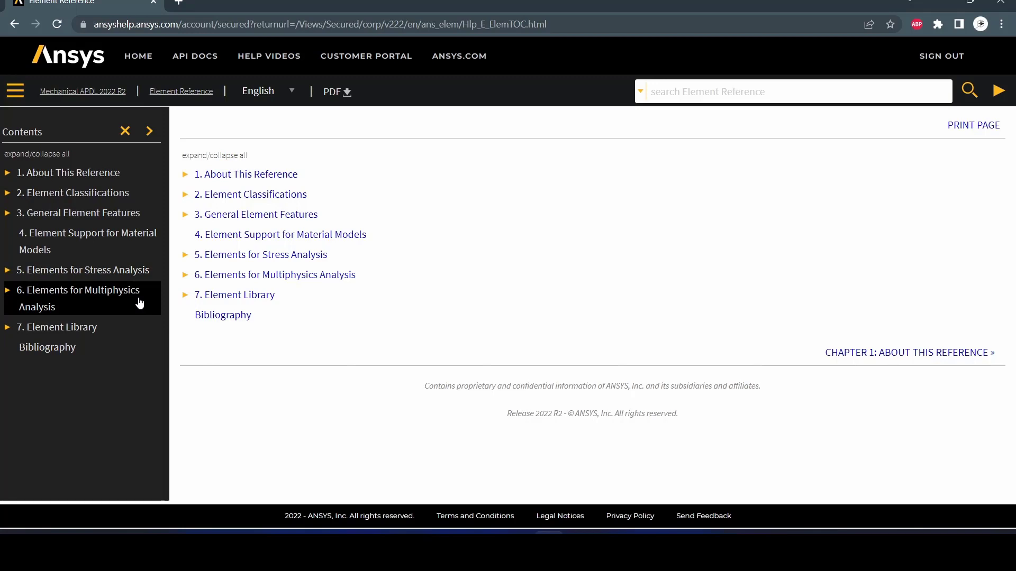
pyautogui.click(90, 326)
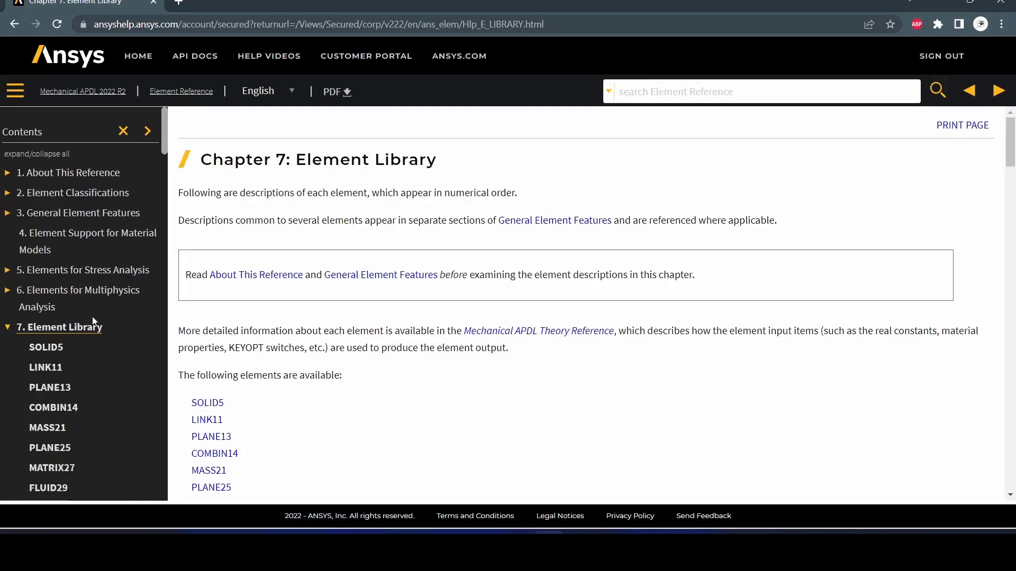
# - Look through the full list of available elements in the Element Library chapter
pyautogui.scroll(-4, 318, 317)
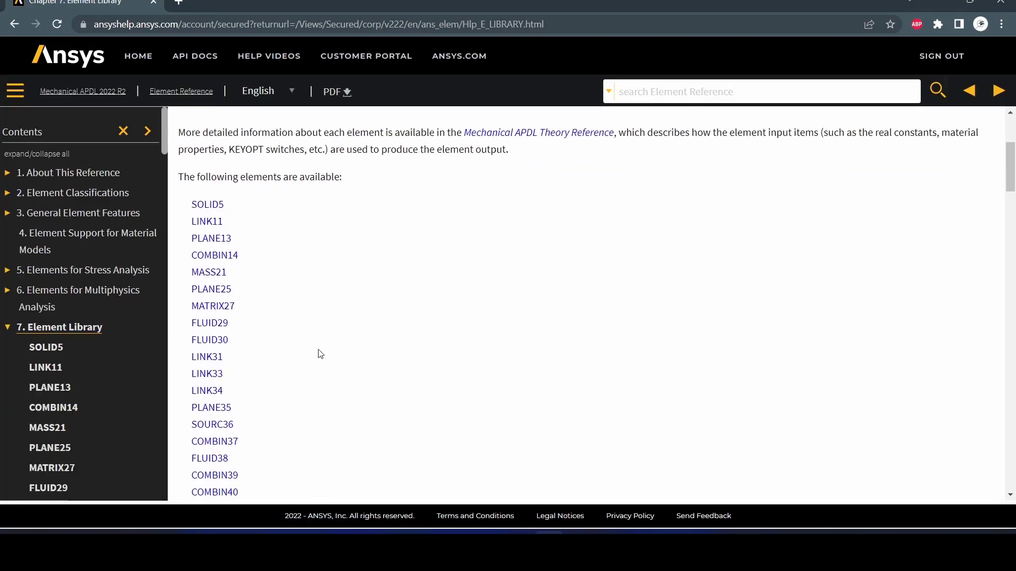
pyautogui.scroll(-1, 228, 211)
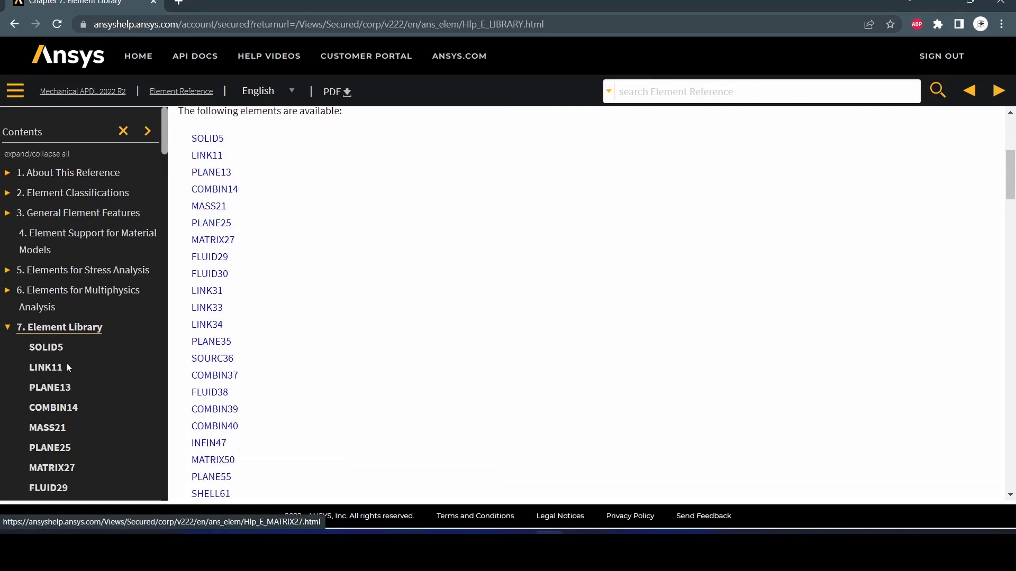
pyautogui.scroll(-2, 58, 371)
pyautogui.scroll(-1, 115, 438)
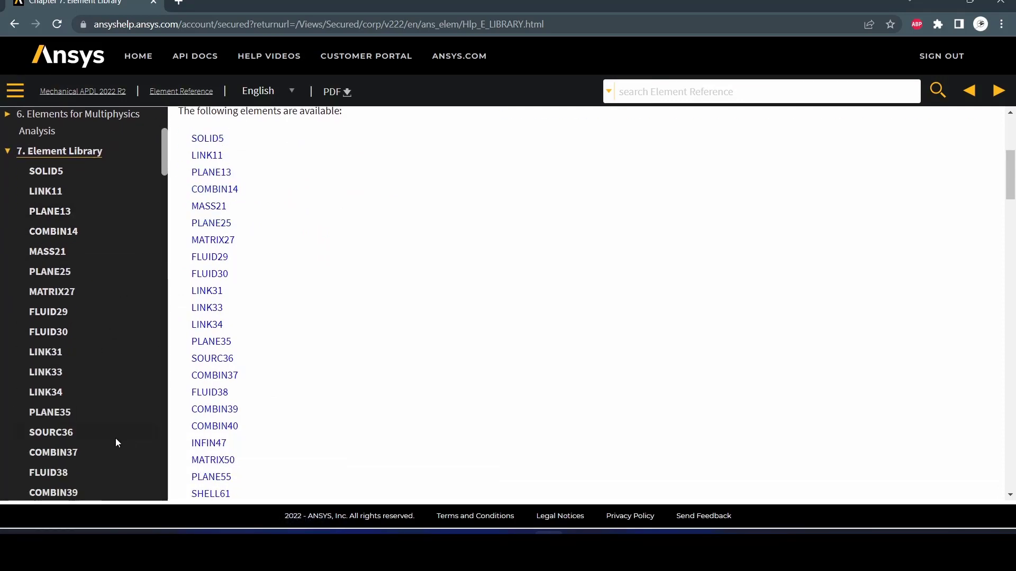
pyautogui.scroll(-1, 284, 363)
pyautogui.scroll(-6, 284, 364)
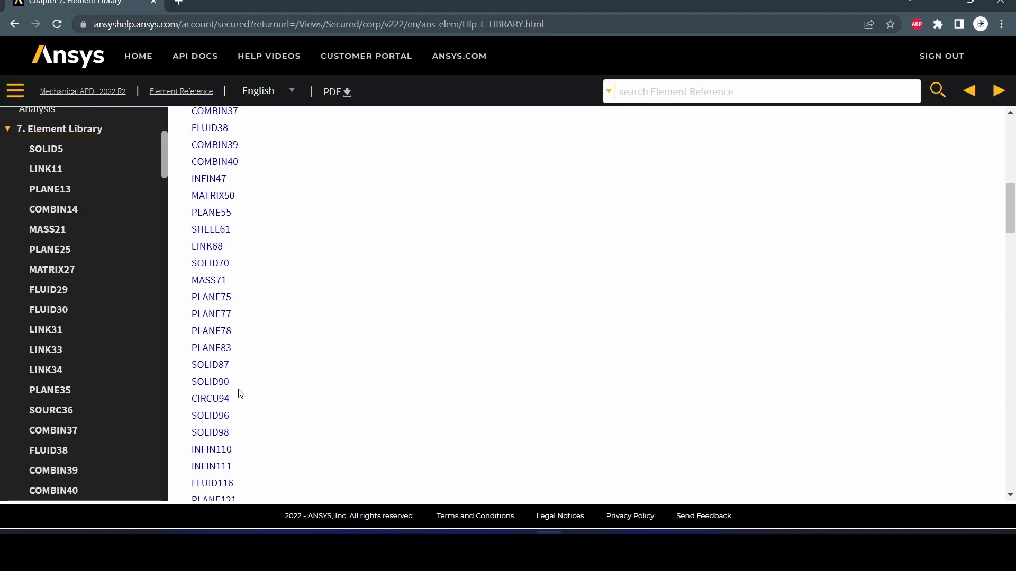
pyautogui.scroll(-6, 241, 393)
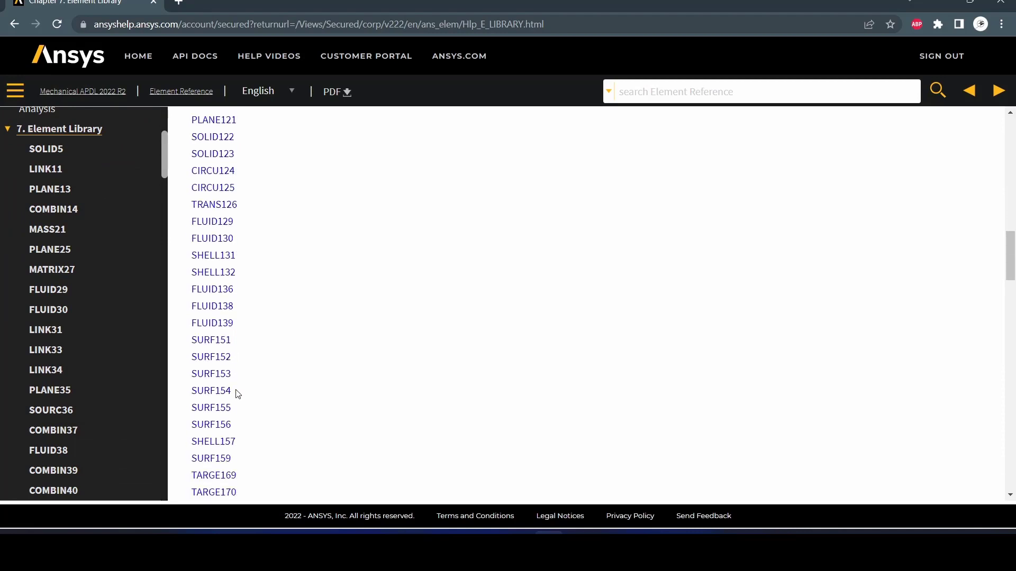
pyautogui.scroll(-8, 237, 394)
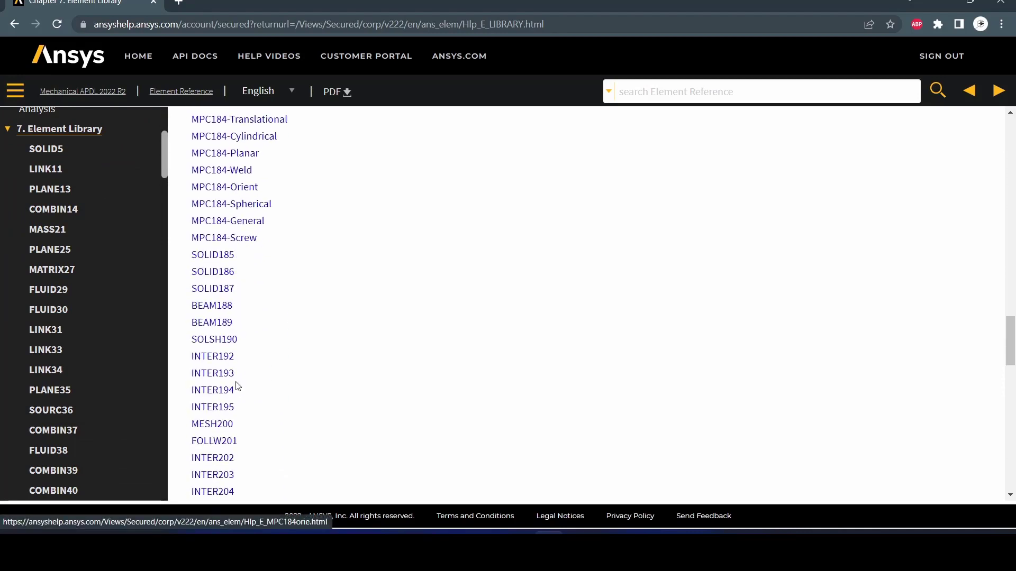
pyautogui.scroll(-7, 237, 389)
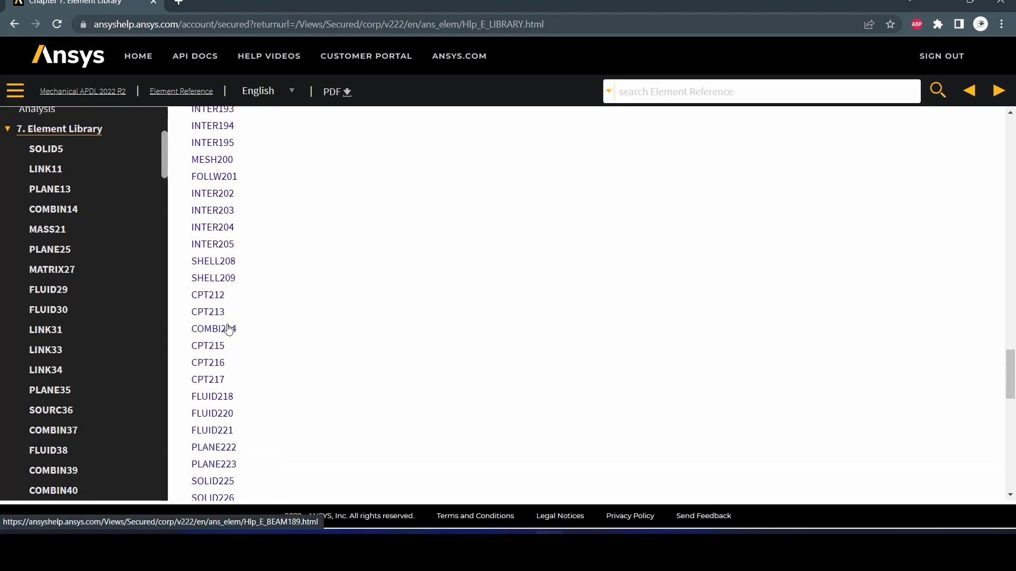
pyautogui.scroll(-7, 229, 329)
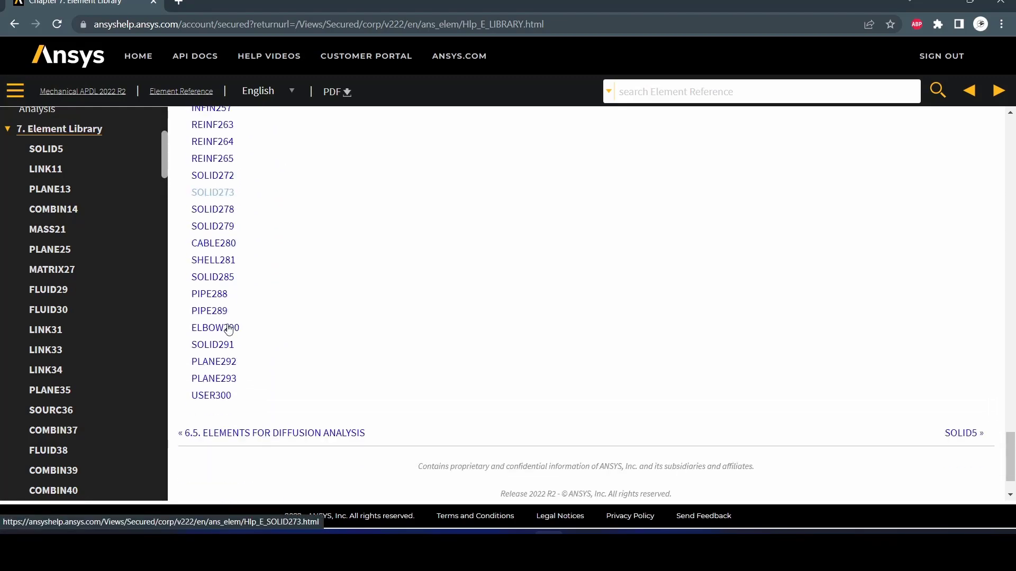
# - Find BEAM188 in the Element Library contents, open its page and read the element description and geometry figure
pyautogui.scroll(2, 77, 271)
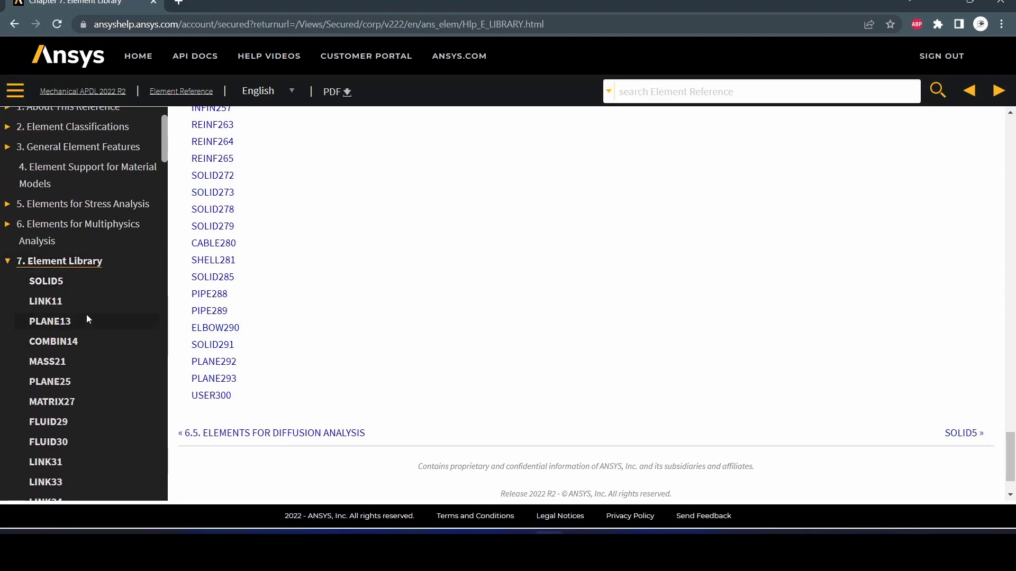
pyautogui.scroll(-3, 68, 291)
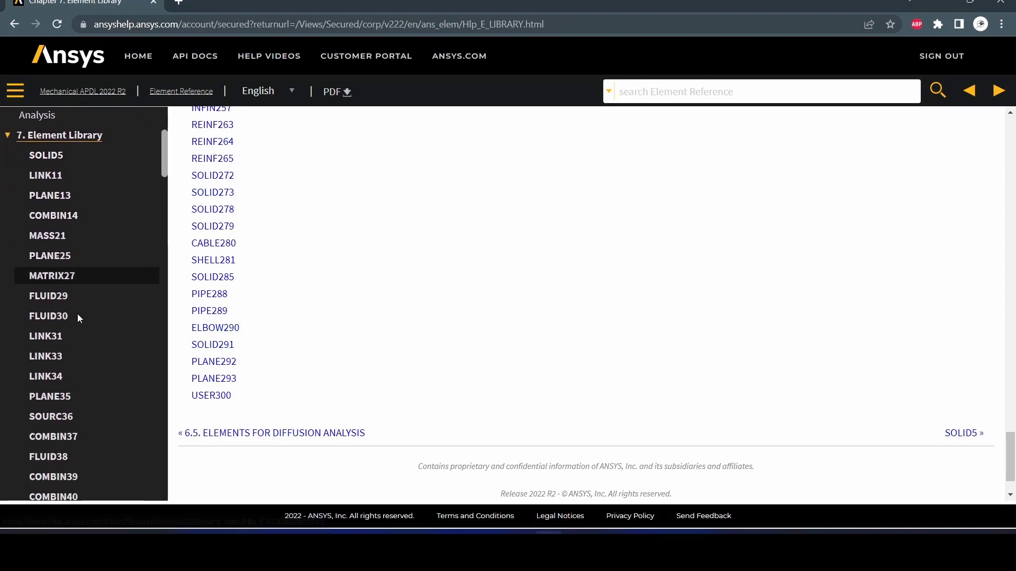
pyautogui.scroll(-4, 76, 345)
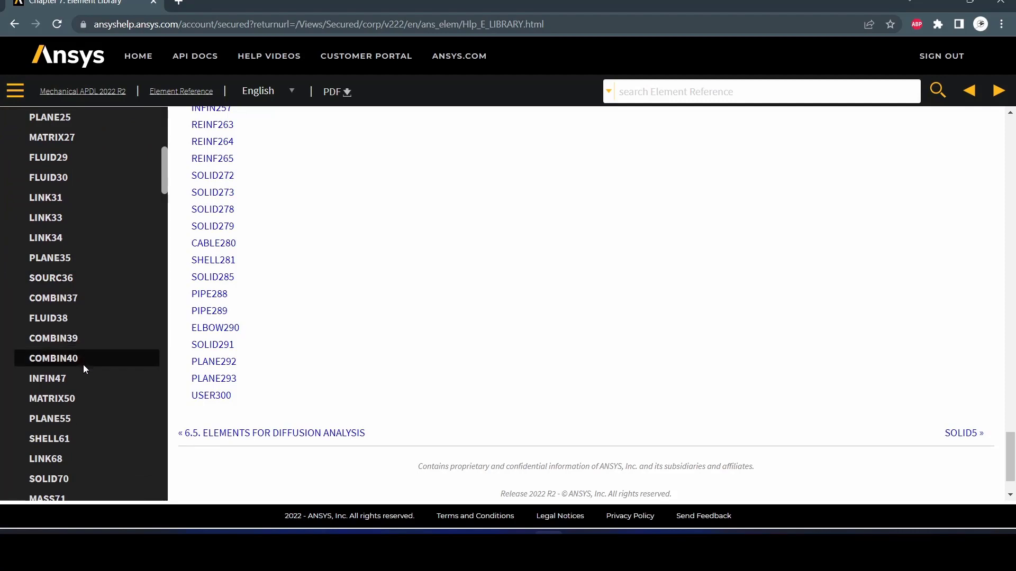
pyautogui.scroll(-1, 84, 394)
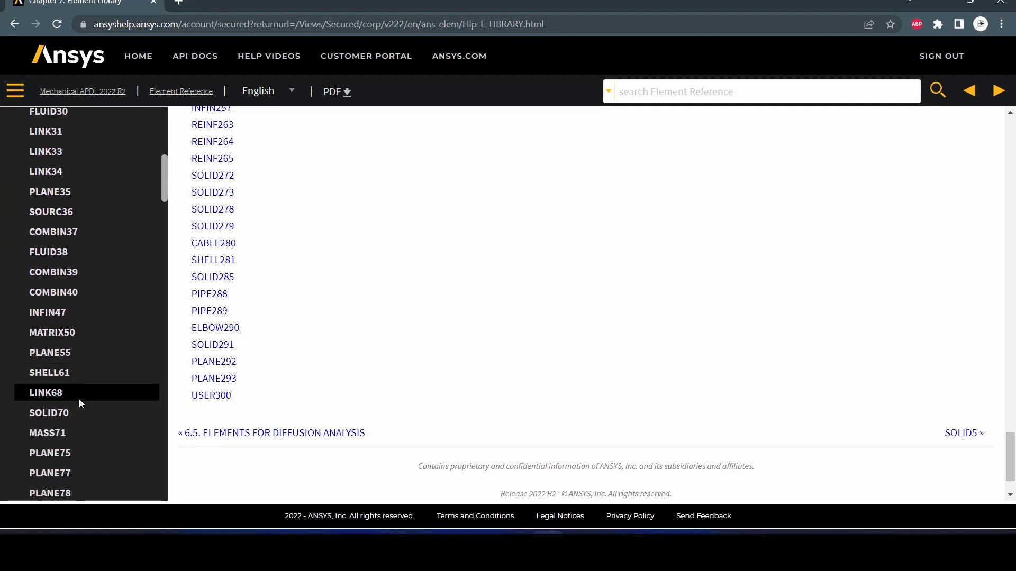
pyautogui.scroll(-2, 79, 402)
pyautogui.scroll(-5, 80, 404)
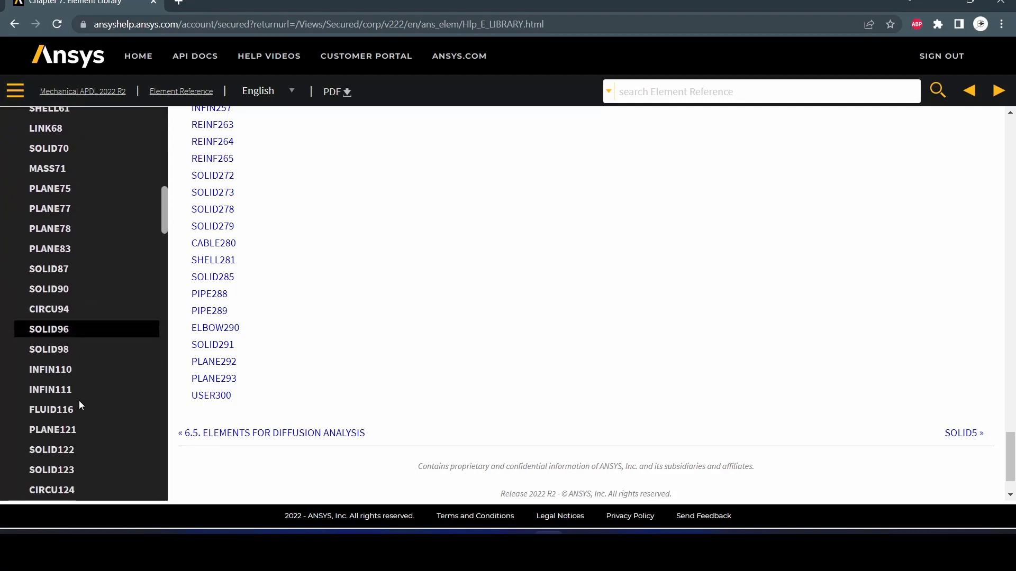
pyautogui.scroll(-4, 80, 404)
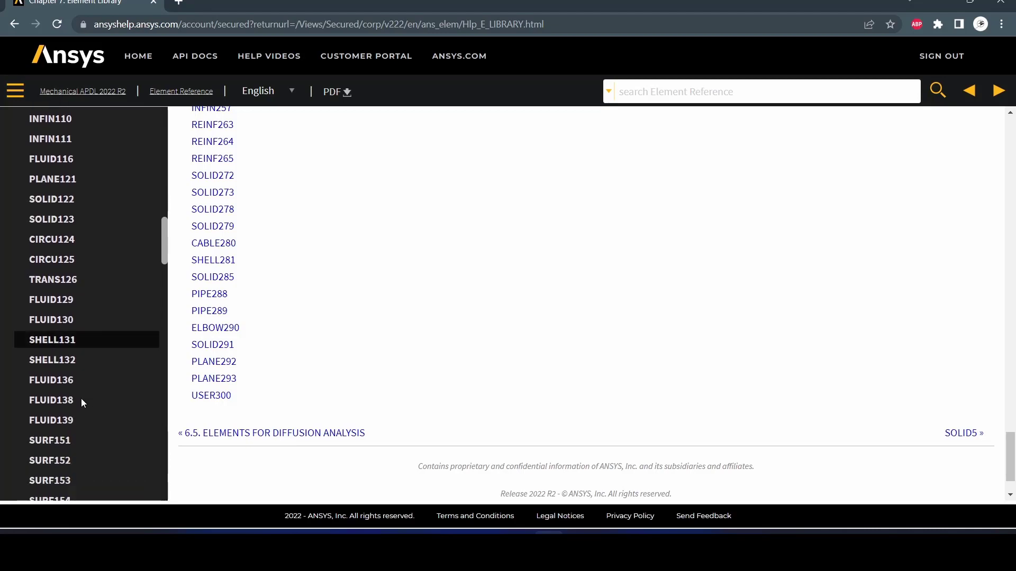
pyautogui.scroll(-6, 82, 403)
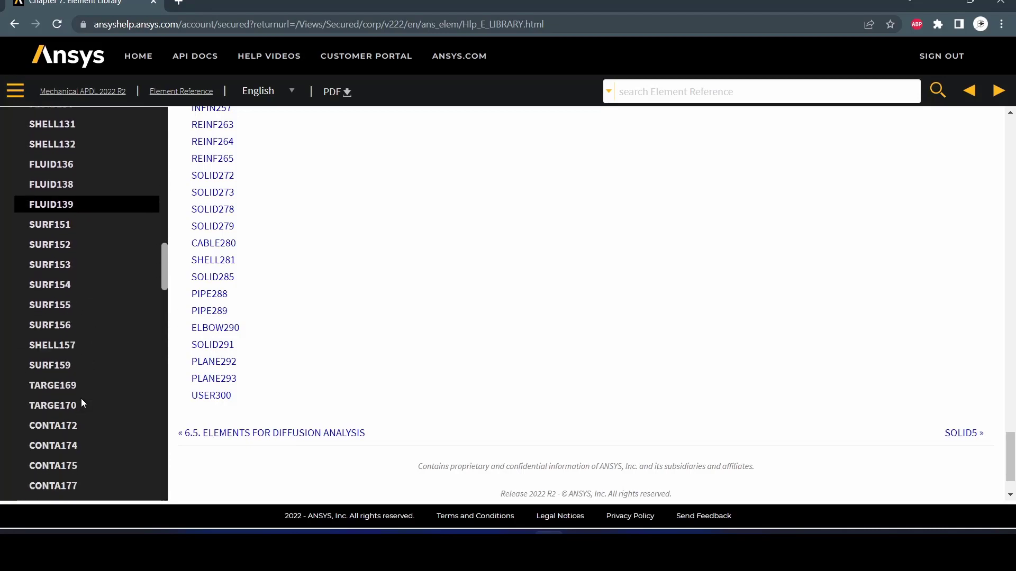
pyautogui.scroll(-3, 81, 404)
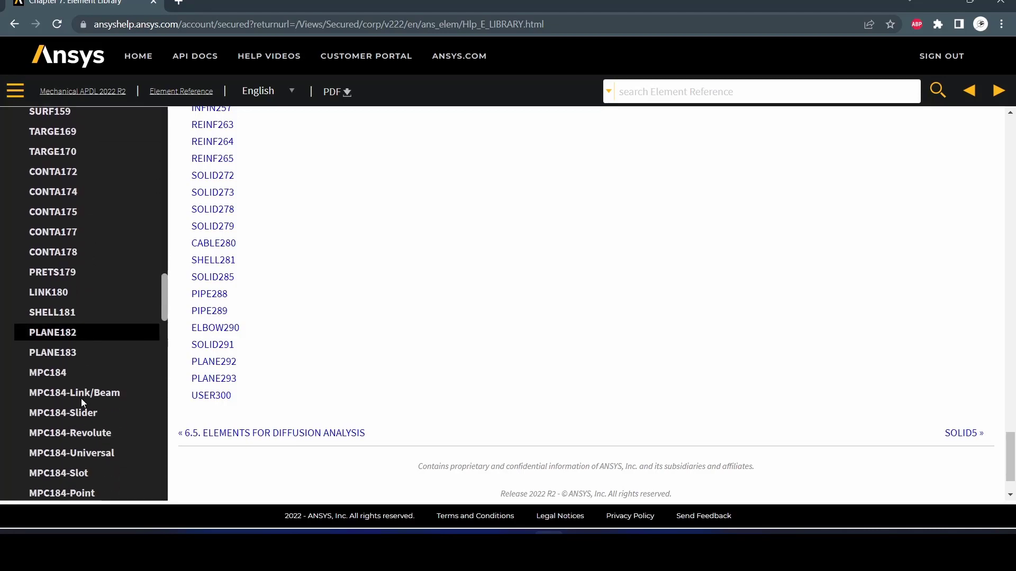
pyautogui.click(109, 386)
pyautogui.scroll(-5, 109, 379)
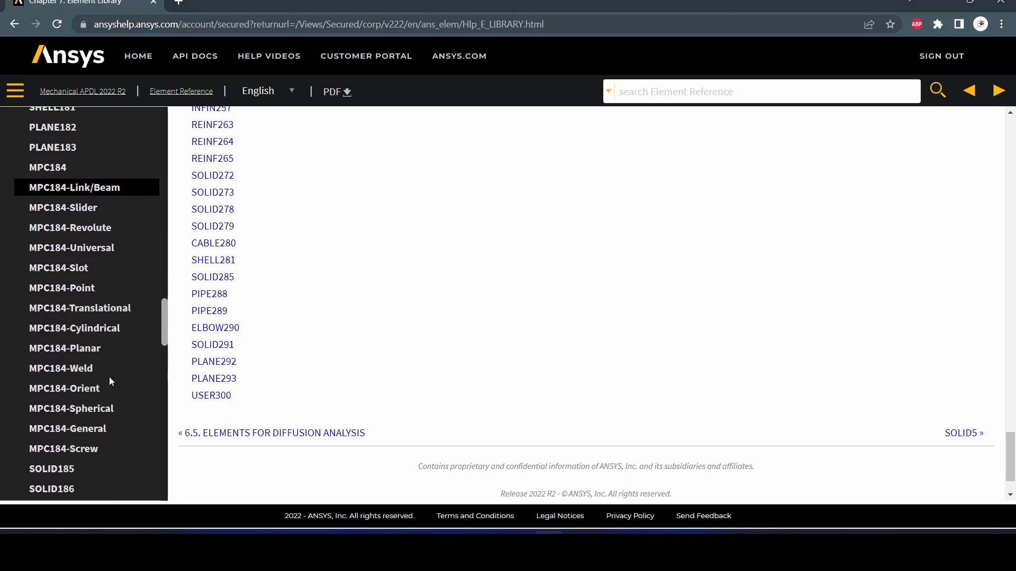
pyautogui.scroll(-1, 109, 377)
pyautogui.click(73, 396)
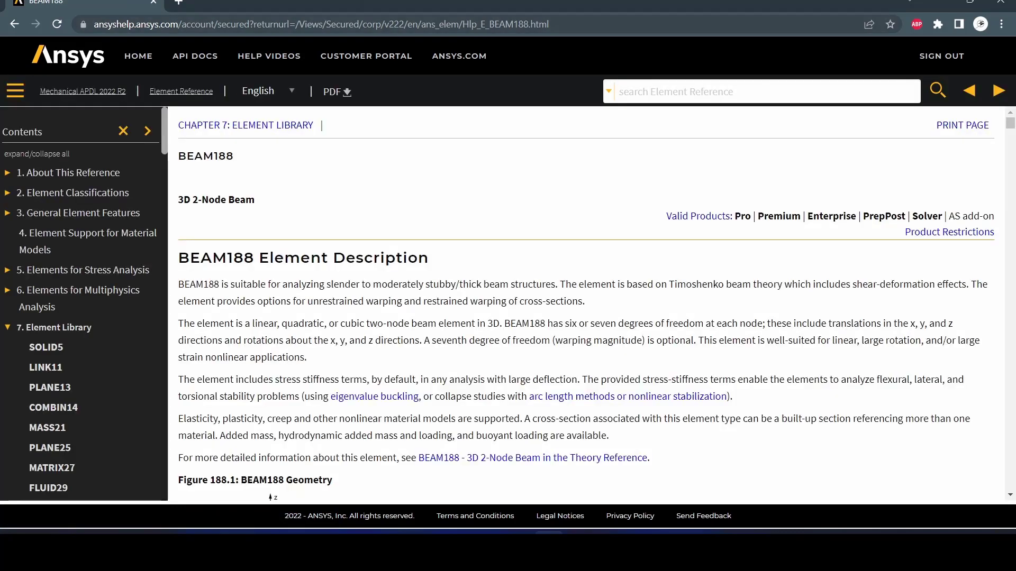
pyautogui.scroll(-3, 294, 202)
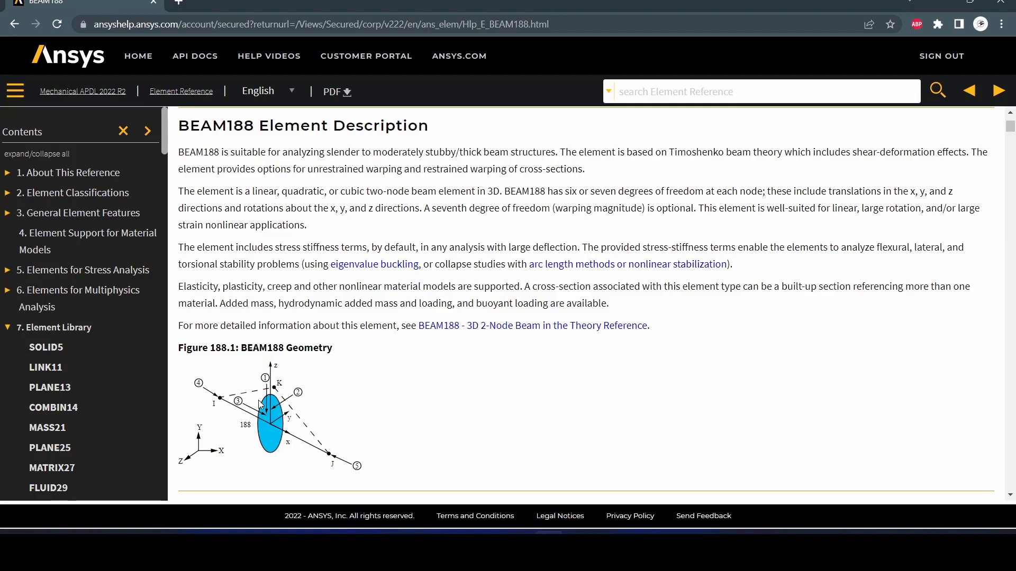
pyautogui.moveTo(229, 208); pyautogui.dragTo(379, 215)
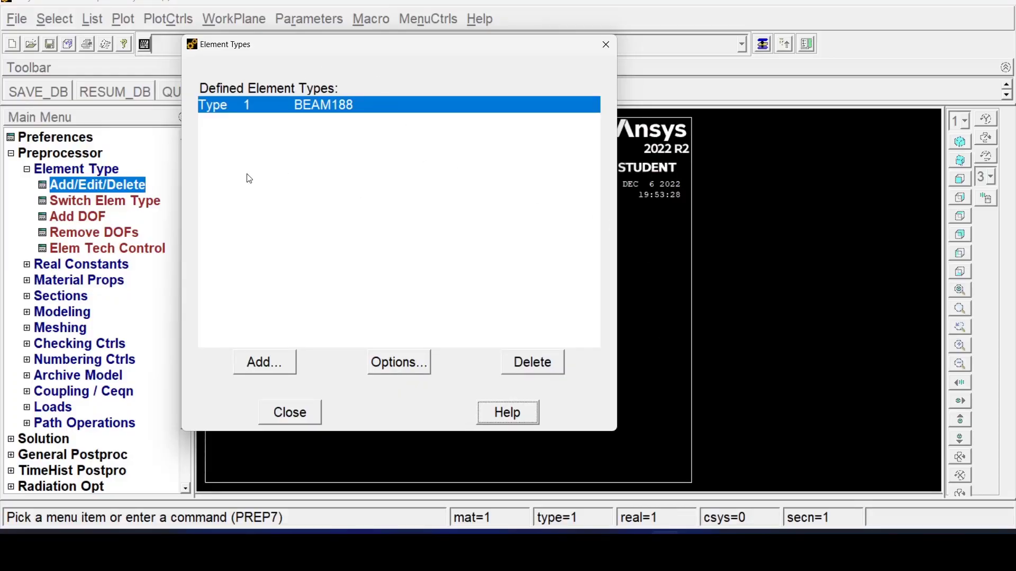
# - Return to Mechanical APDL, review and accept the BEAM188 element type options, and close the list of defined element types
pyautogui.click(402, 364)
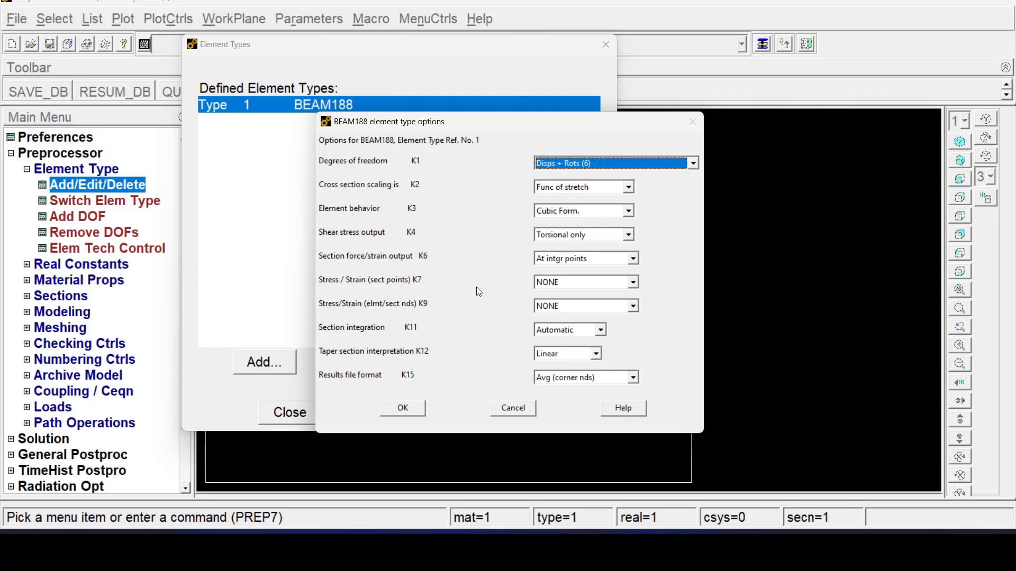
pyautogui.click(404, 408)
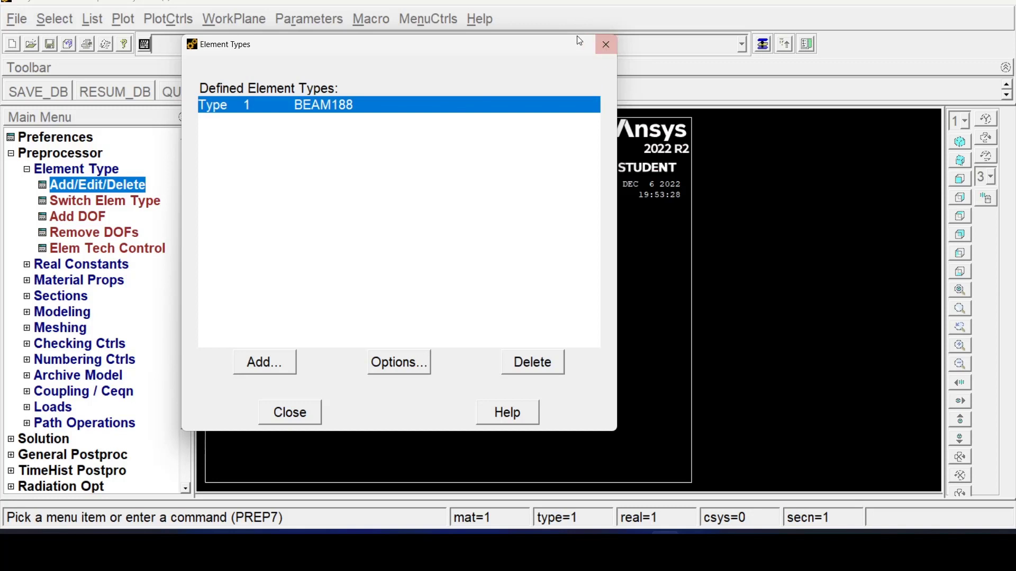
pyautogui.click(305, 416)
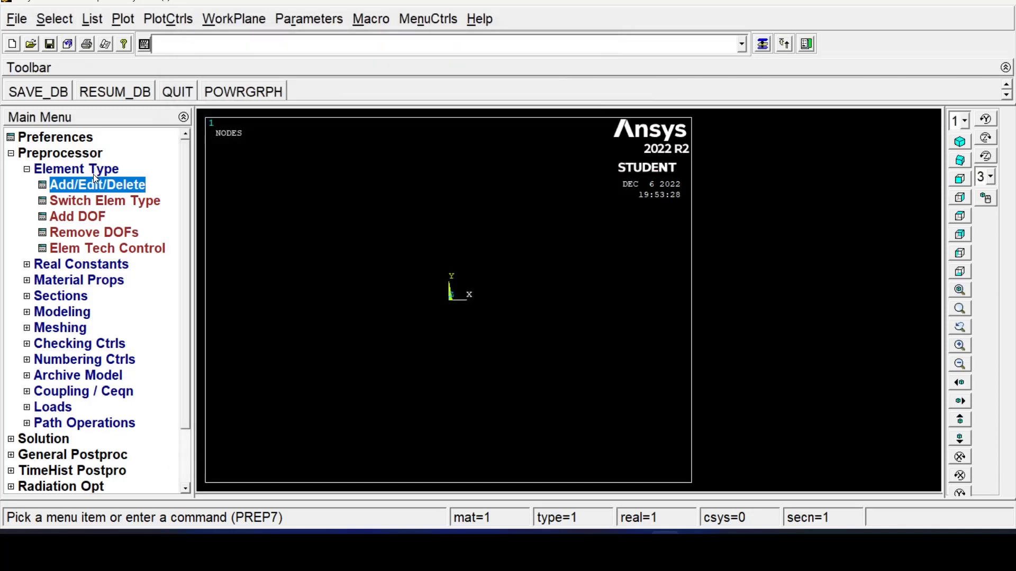
# - Open the material models and start a structural, linear, elastic, isotropic model for material number 1
pyautogui.click(29, 281)
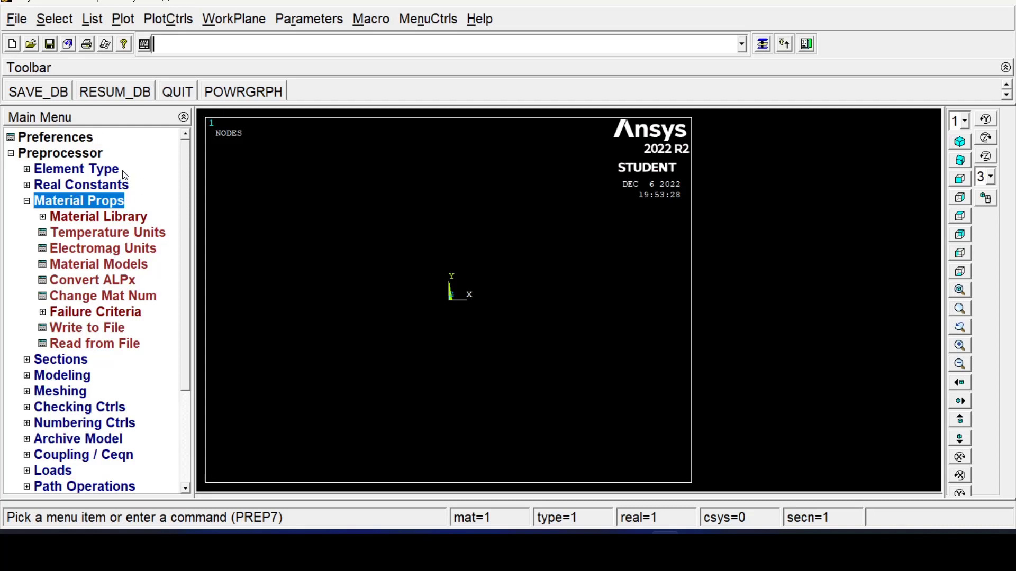
pyautogui.click(108, 260)
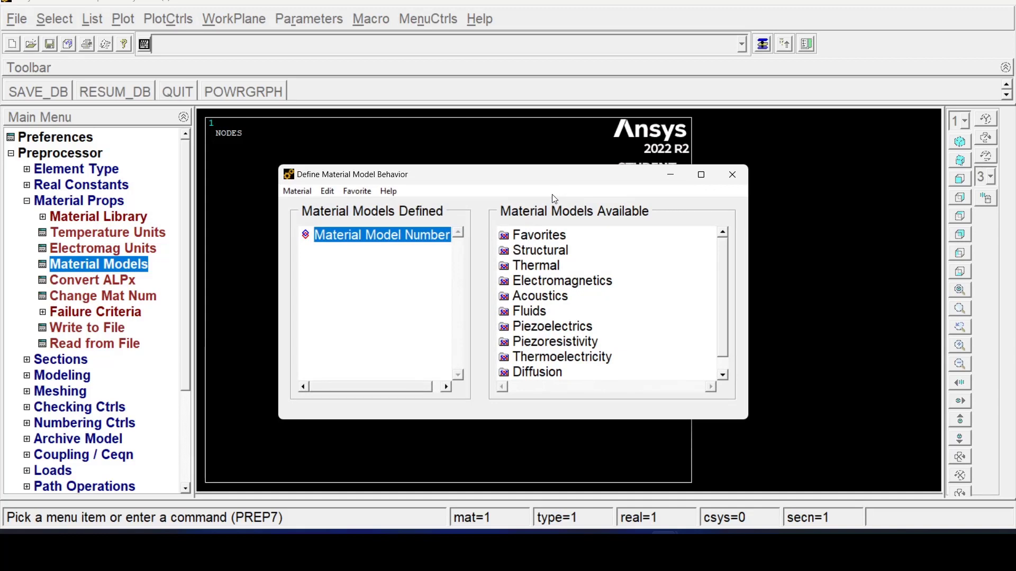
pyautogui.click(554, 252)
pyautogui.doubleClick(554, 252)
pyautogui.doubleClick(561, 267)
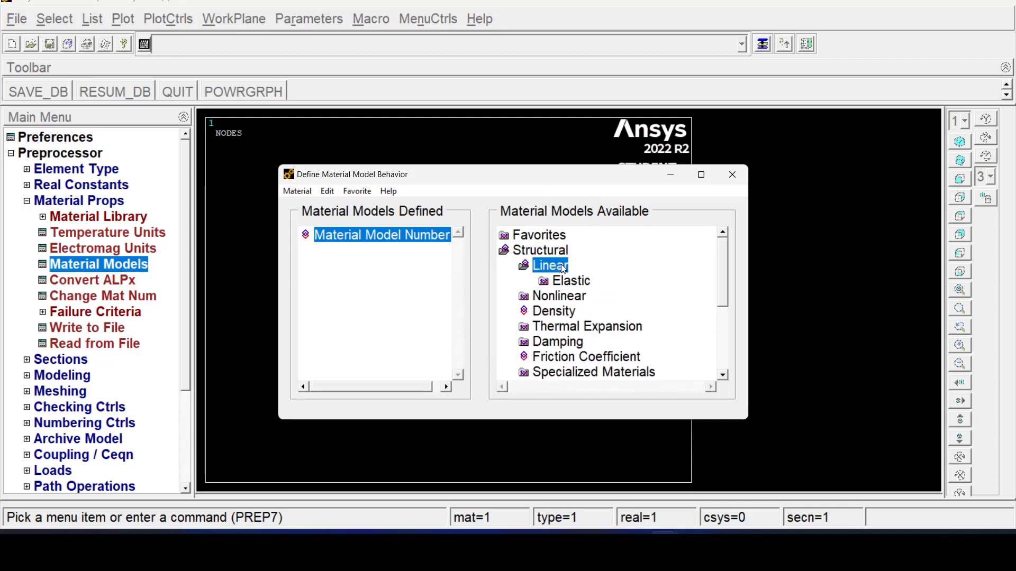
pyautogui.doubleClick(586, 286)
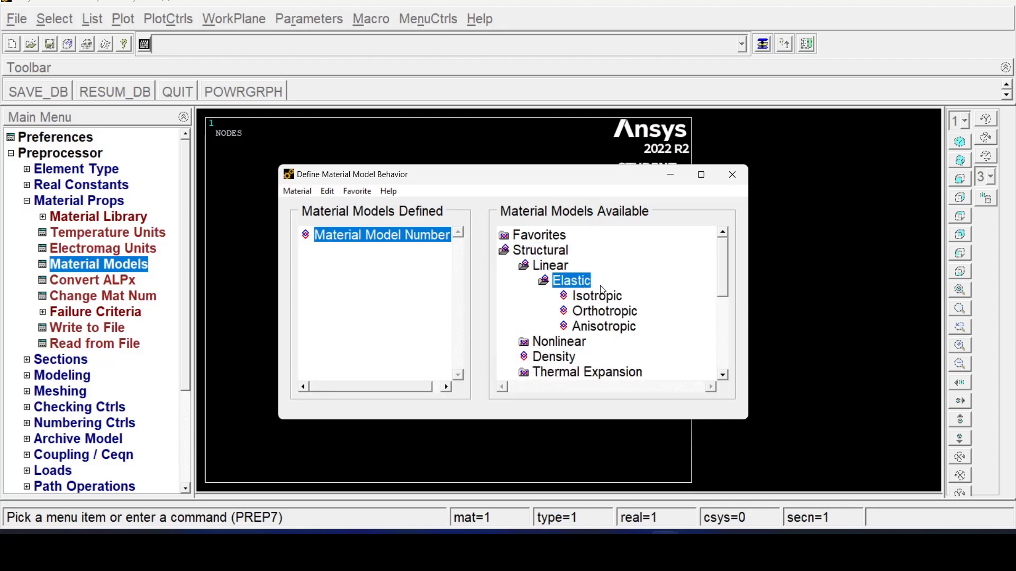
pyautogui.click(605, 297)
pyautogui.doubleClick(605, 299)
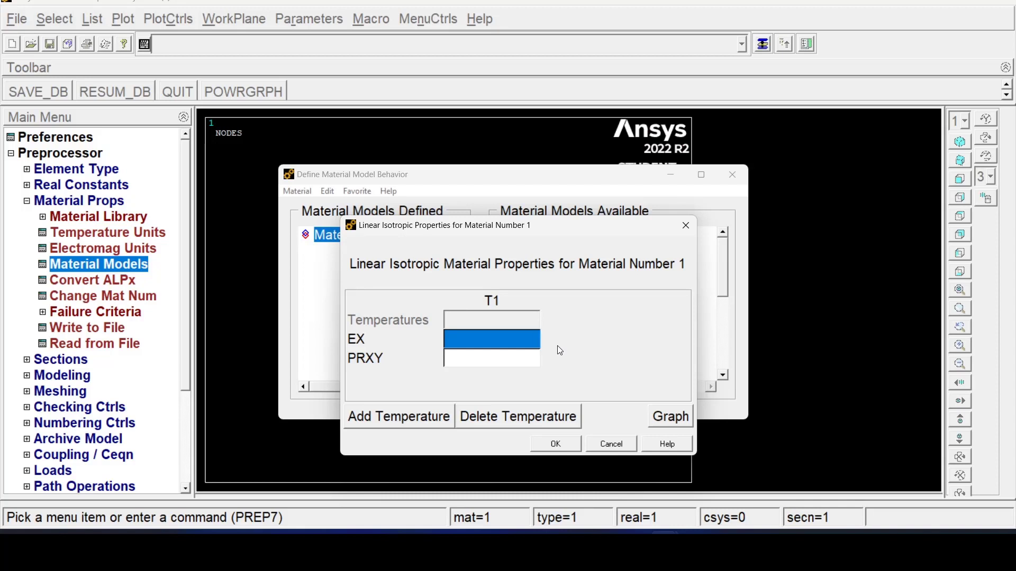
# - Define the linear isotropic properties of material 1 with EX 210e9 and PRXY 0.3
pyautogui.write('210')
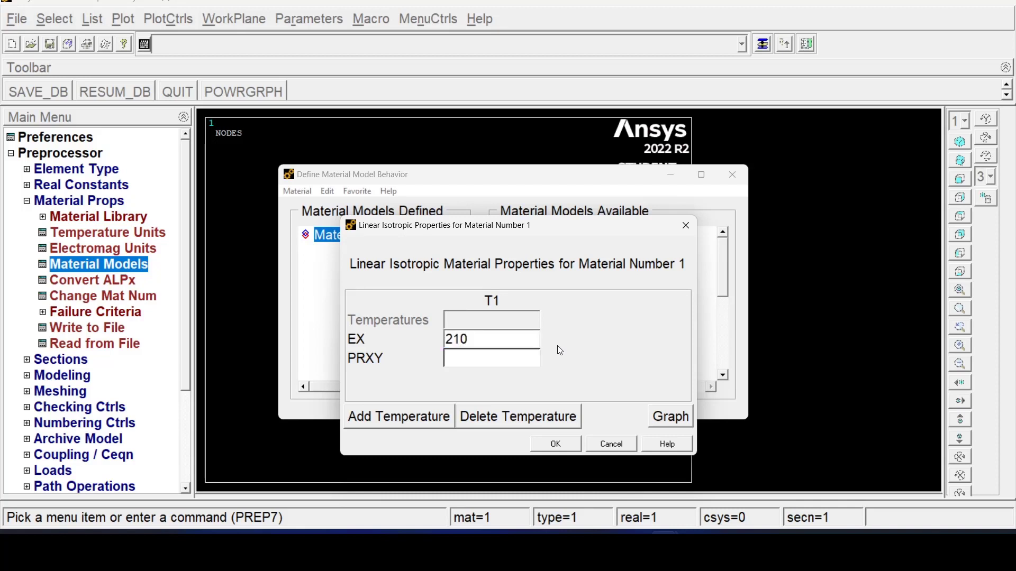
pyautogui.write('e9')
pyautogui.click(530, 362)
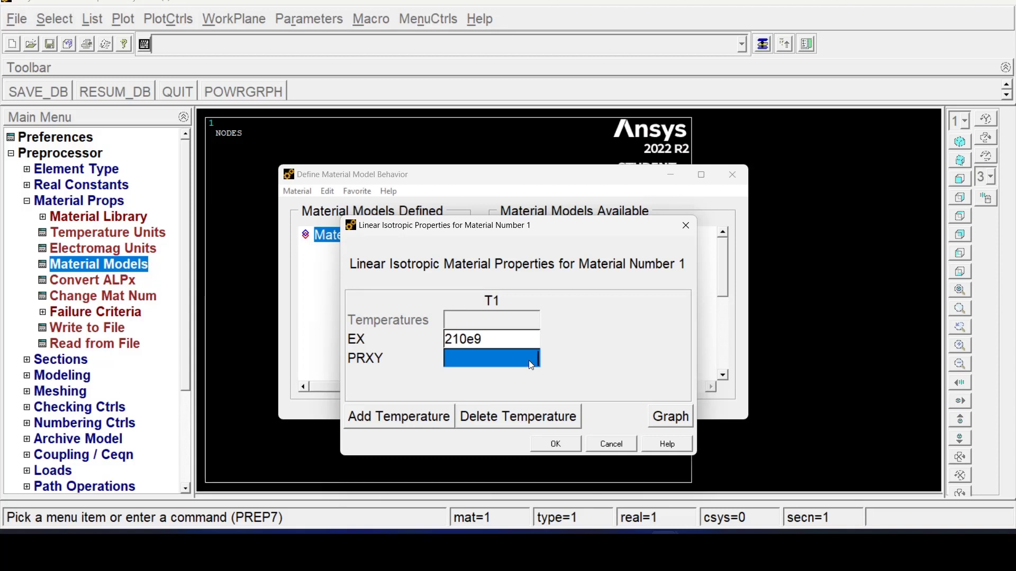
pyautogui.write('0.3')
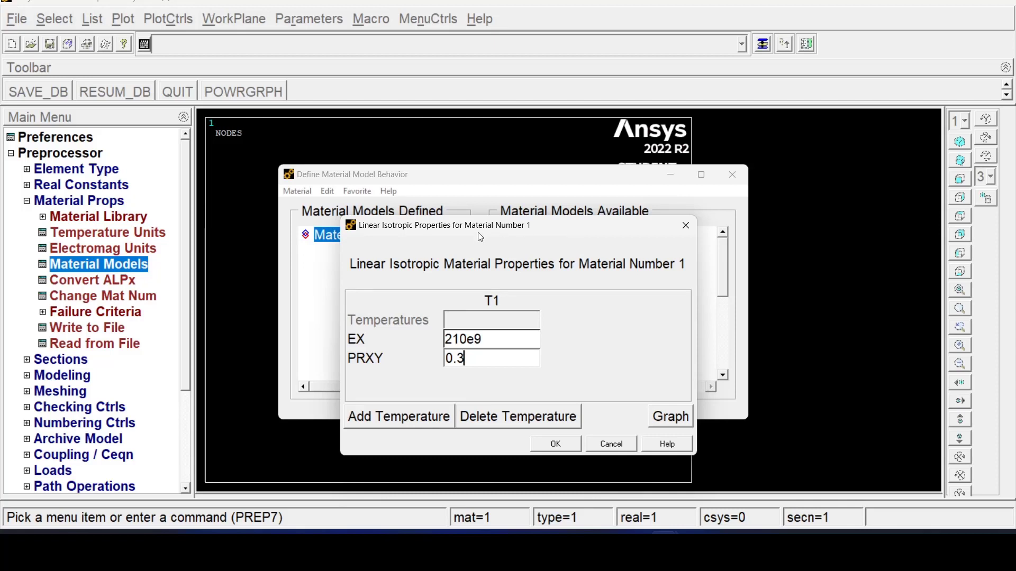
pyautogui.click(555, 444)
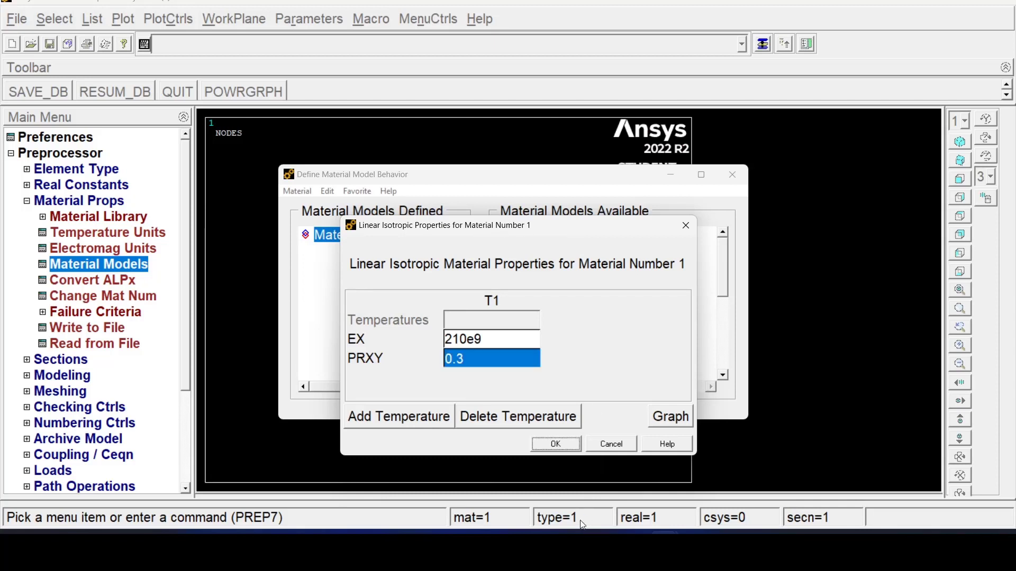
# - Accept the linear isotropic properties of material 1, leaving the material model definition, and save the database
pyautogui.click(572, 444)
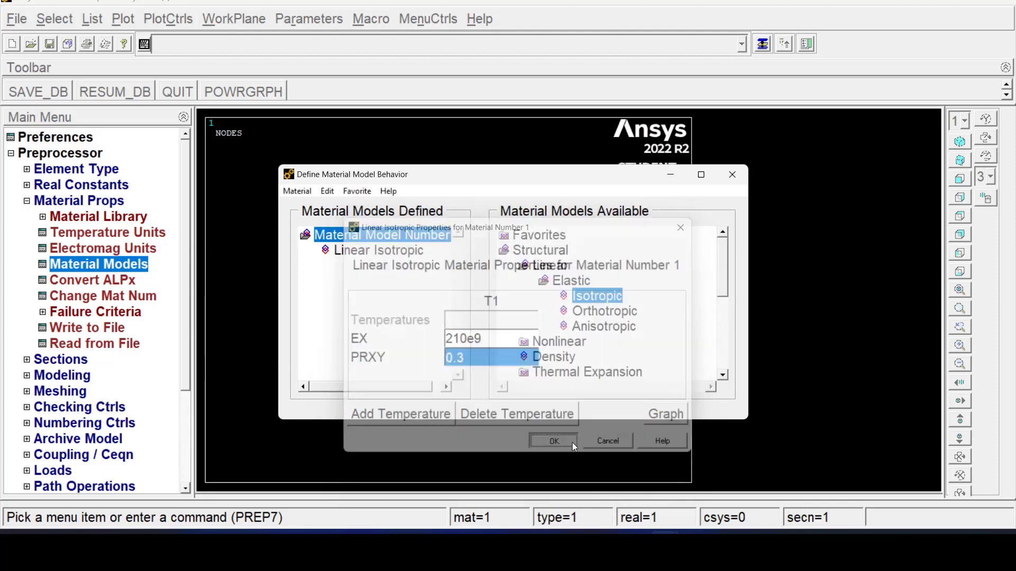
pyautogui.click(732, 175)
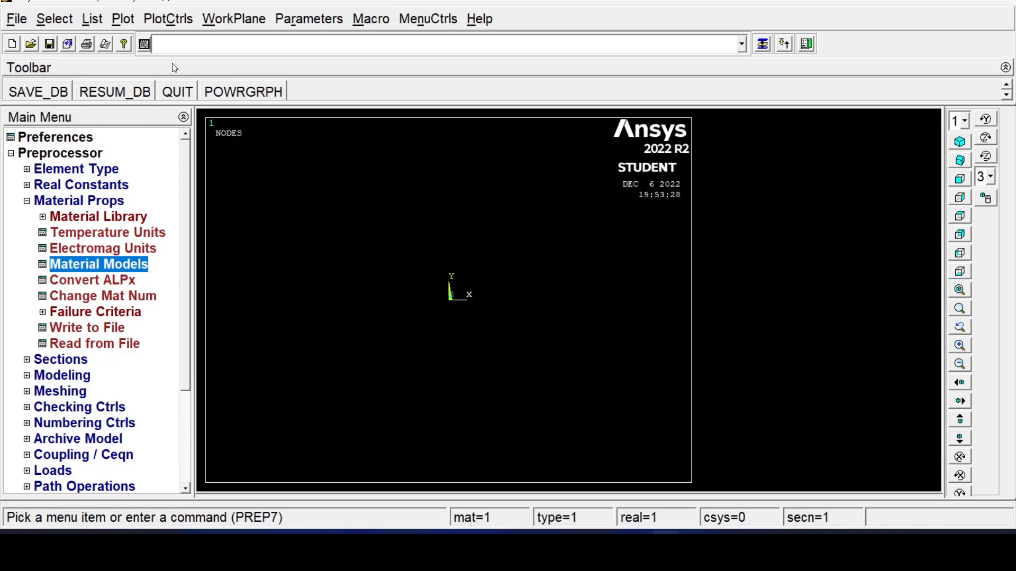
pyautogui.click(40, 93)
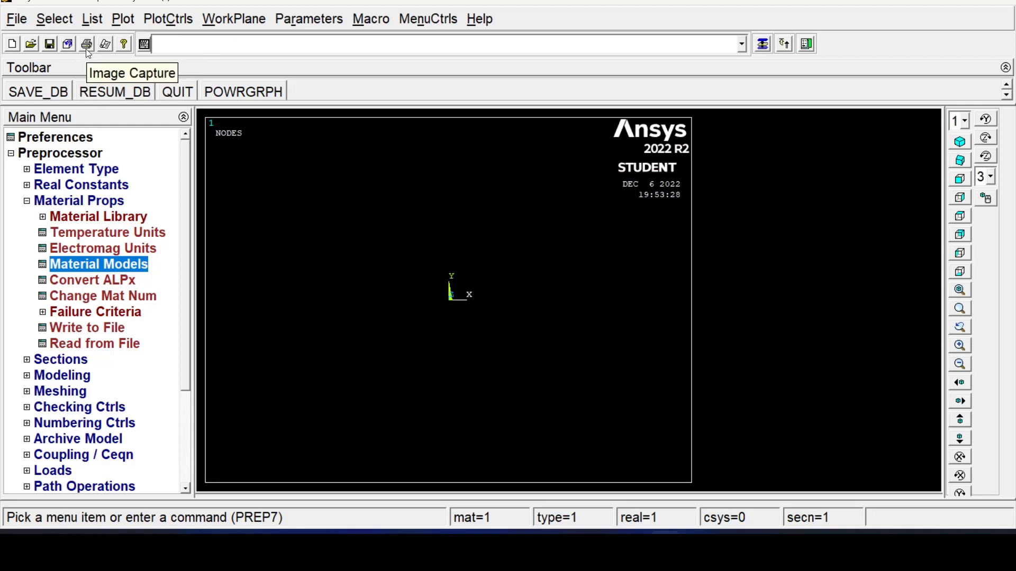
# - List the properties of the defined element types, check the BEAM188 entry and its numbering, and close the listing
pyautogui.click(95, 20)
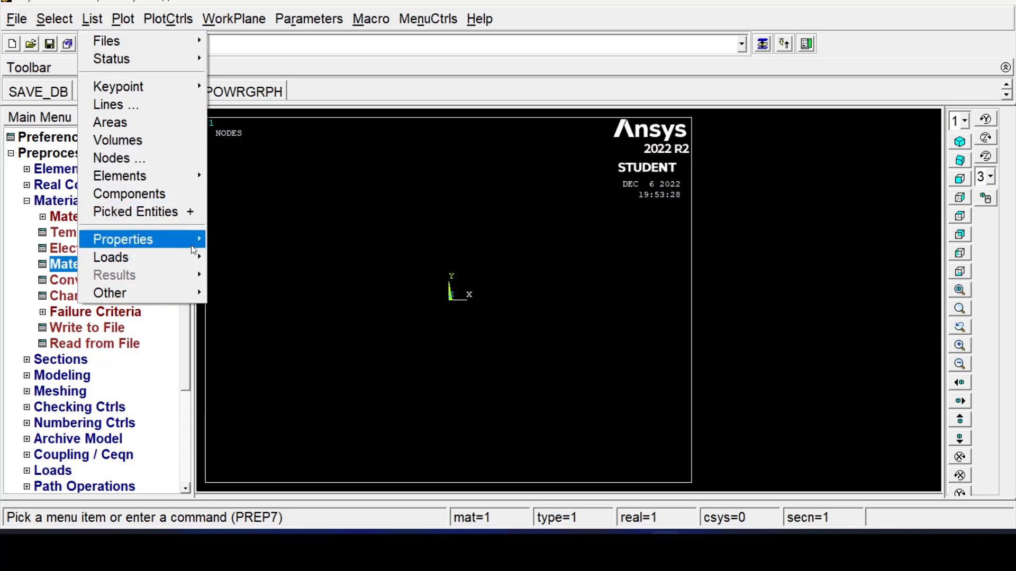
pyautogui.moveTo(190, 249)
pyautogui.click(264, 242)
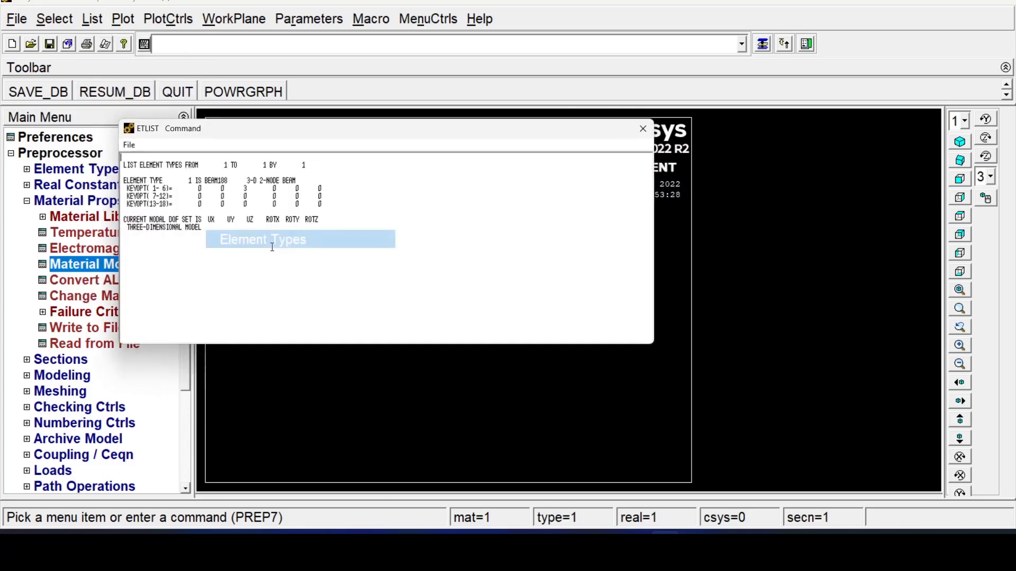
pyautogui.moveTo(281, 126); pyautogui.dragTo(435, 109)
pyautogui.moveTo(355, 144); pyautogui.dragTo(466, 150)
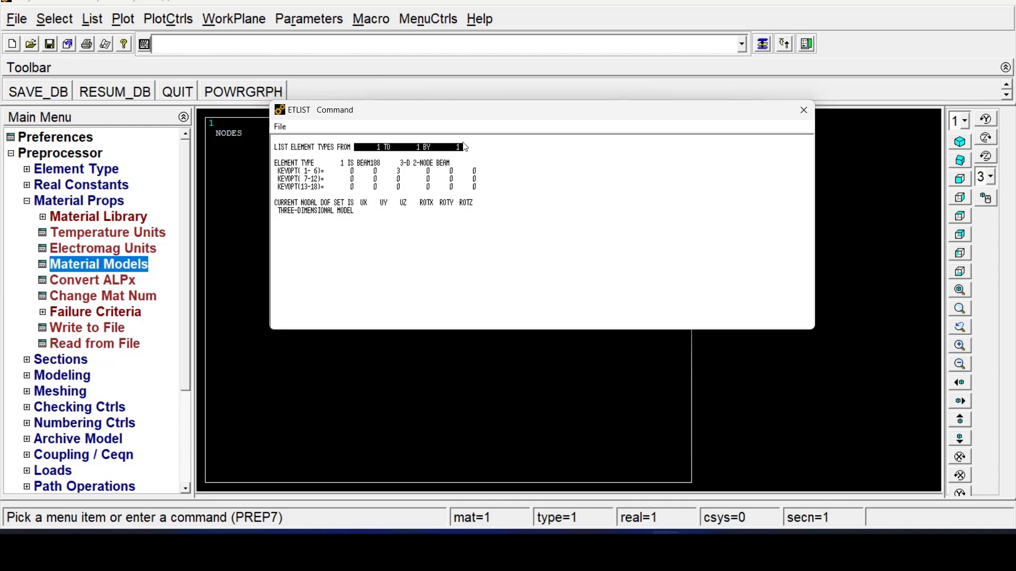
pyautogui.click(802, 110)
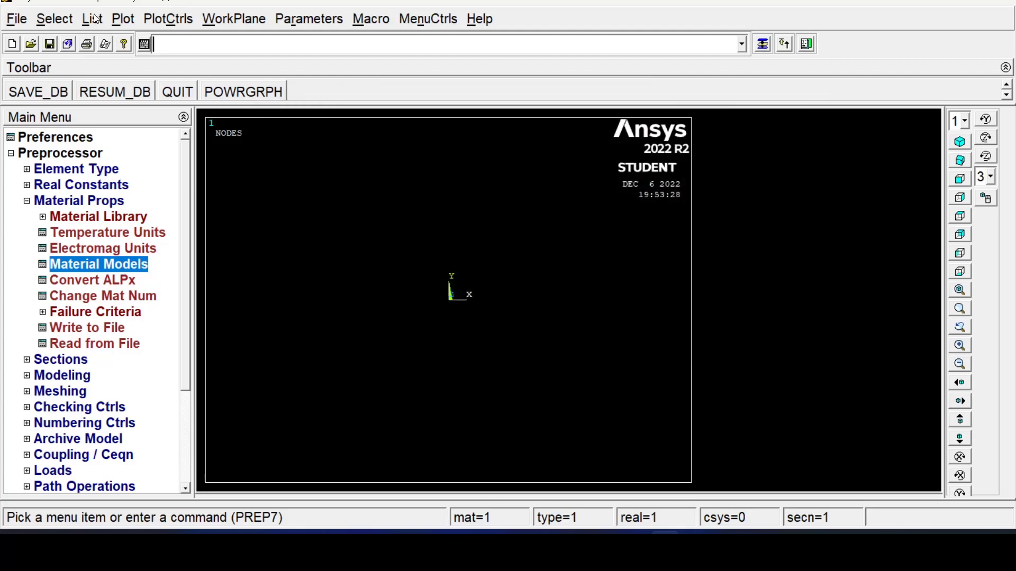
# - List the properties of all materials, check the EX and PRXY values of material 1, and close the listing
pyautogui.click(92, 19)
pyautogui.moveTo(157, 236)
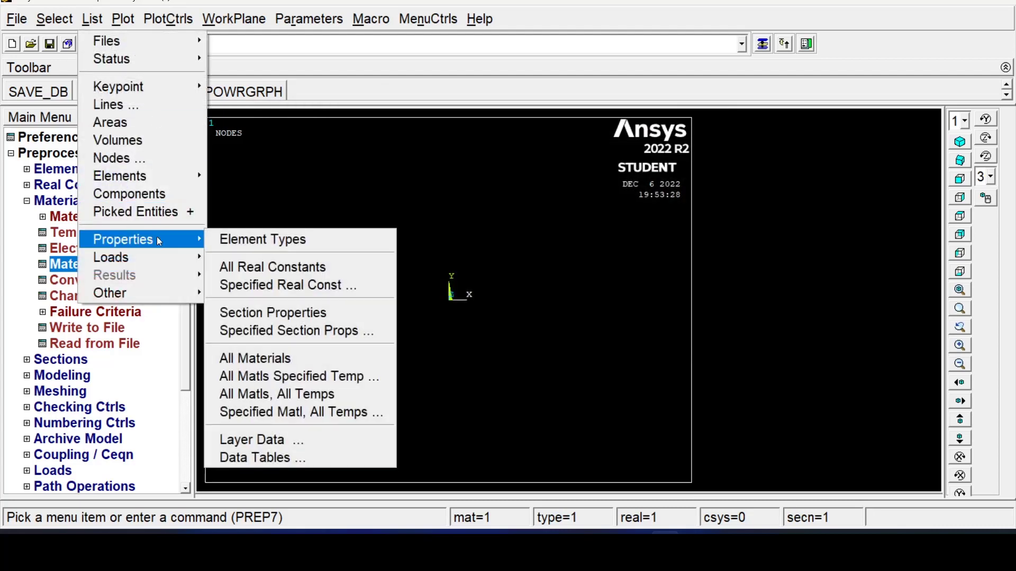
pyautogui.click(290, 359)
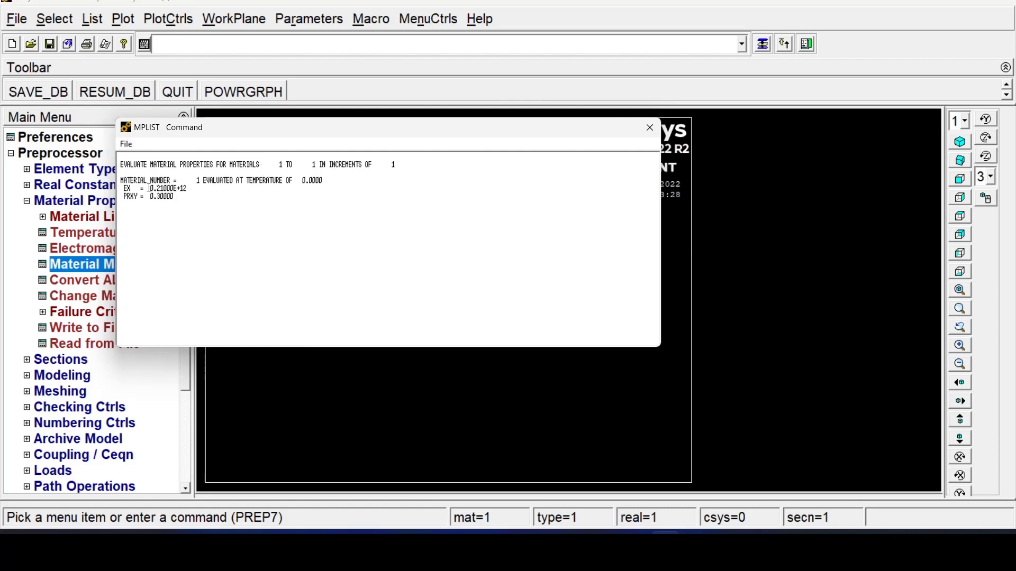
pyautogui.moveTo(191, 194); pyautogui.dragTo(151, 182)
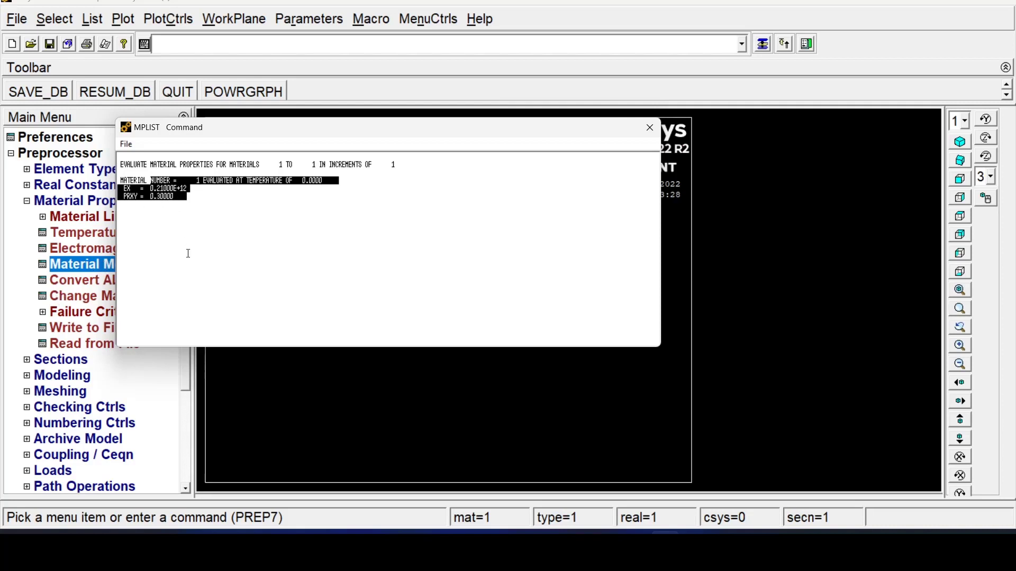
pyautogui.click(650, 128)
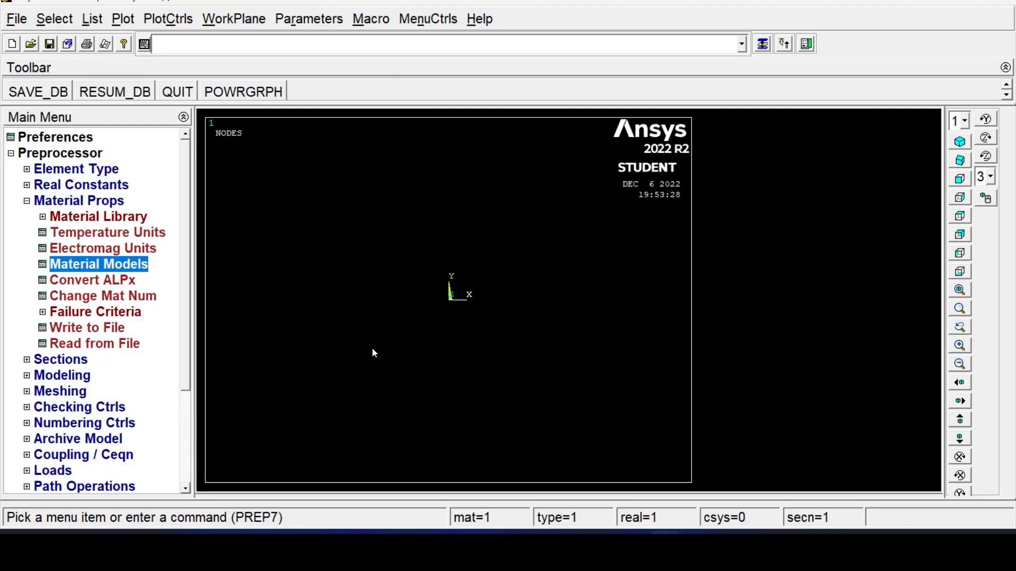
# - Open the Beam Tool for common beam sections, choose the hollow circular sub-type and move the dialog clear for viewing
pyautogui.click(30, 362)
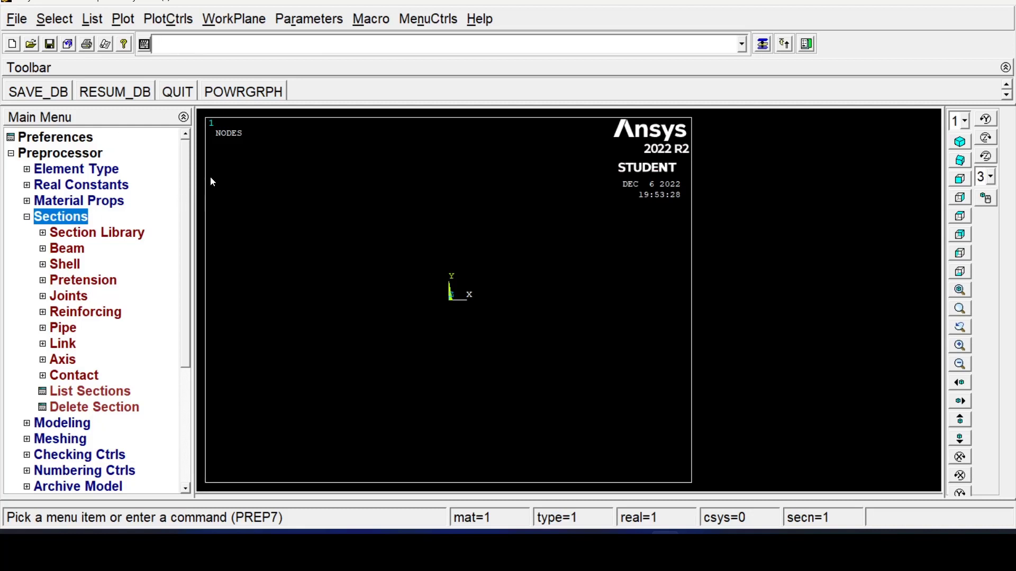
pyautogui.click(42, 251)
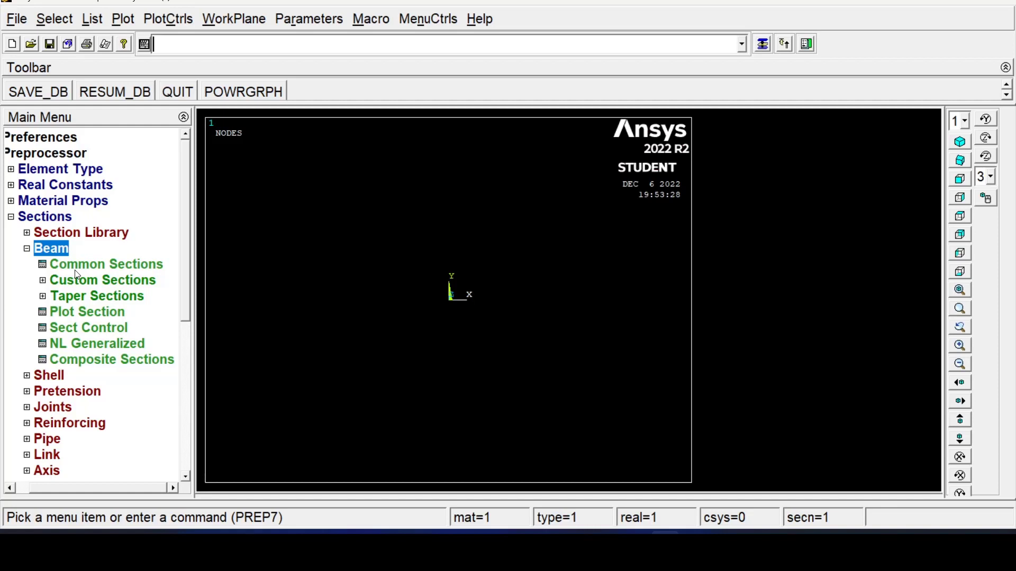
pyautogui.click(110, 268)
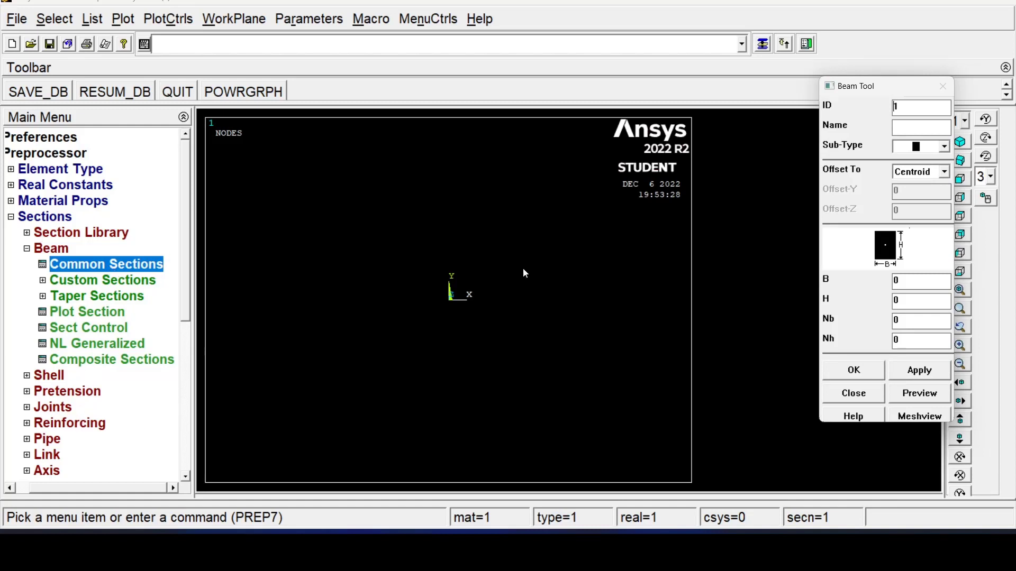
pyautogui.click(944, 147)
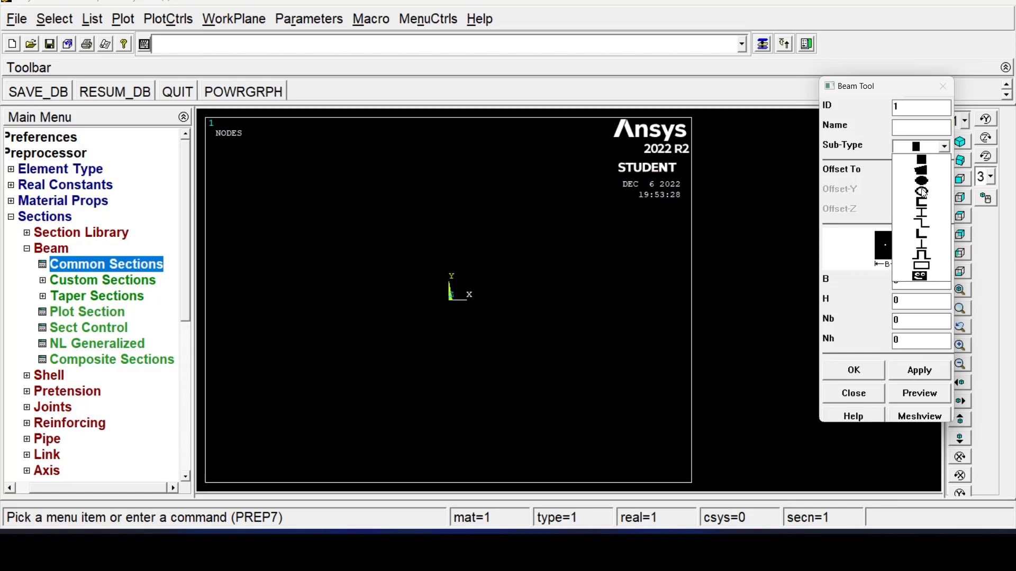
pyautogui.click(841, 243)
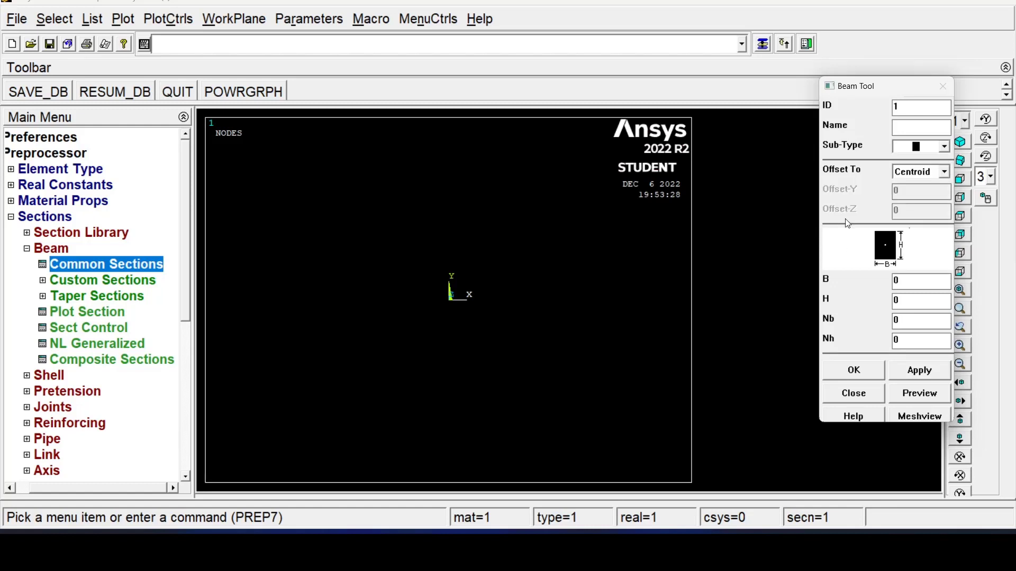
pyautogui.click(946, 150)
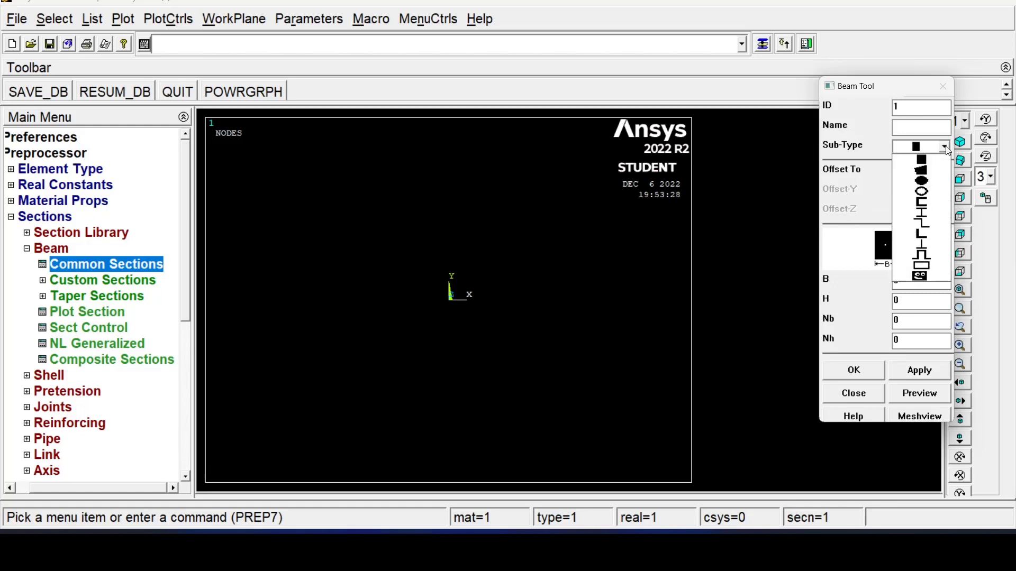
pyautogui.click(921, 192)
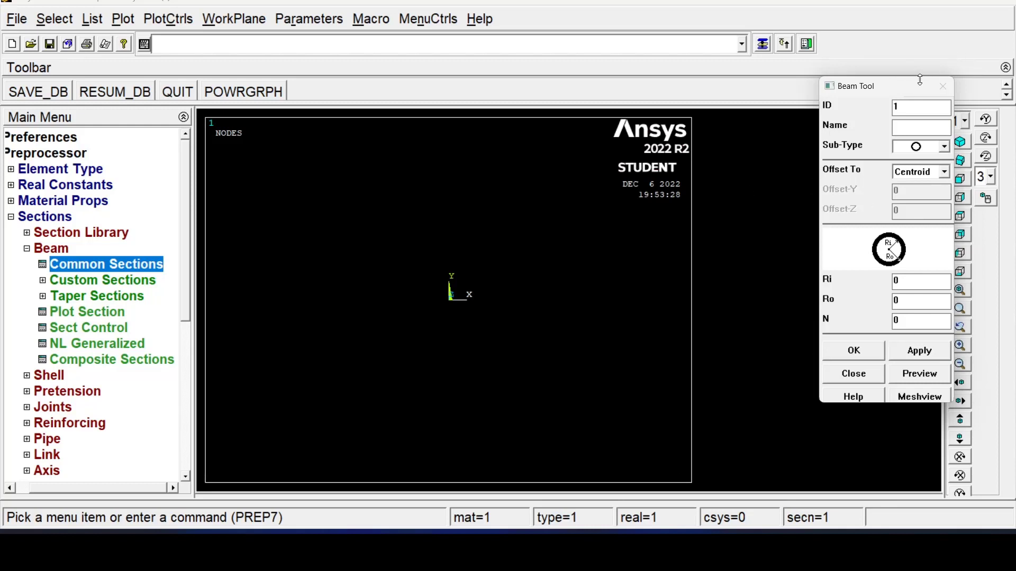
pyautogui.moveTo(931, 80); pyautogui.dragTo(706, 24)
pyautogui.moveTo(856, 33); pyautogui.dragTo(644, 31)
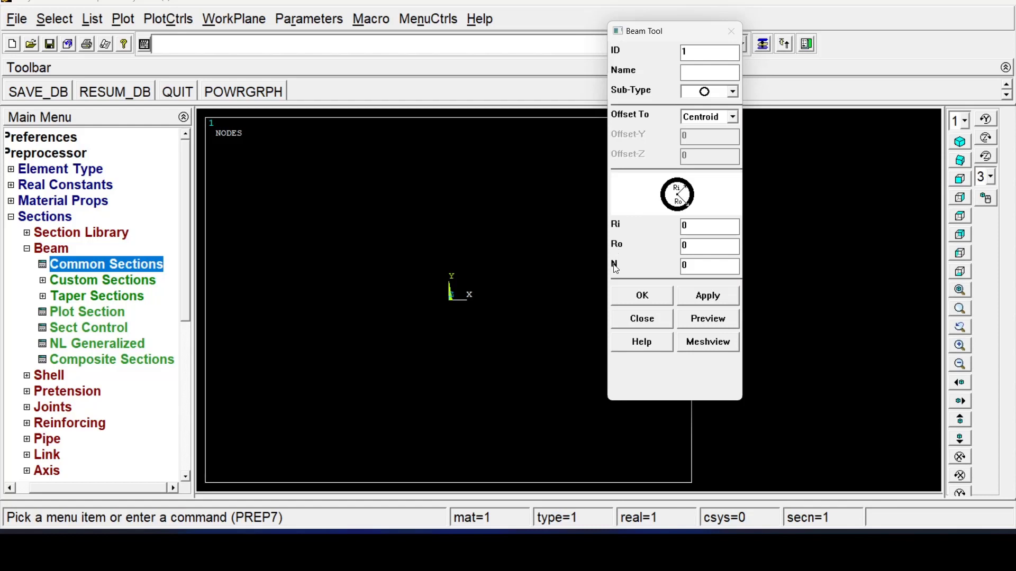
# - Try the solid circular and user-defined section sub-types in the Beam Tool and switch back to the hollow circular one
pyautogui.click(723, 94)
pyautogui.click(716, 128)
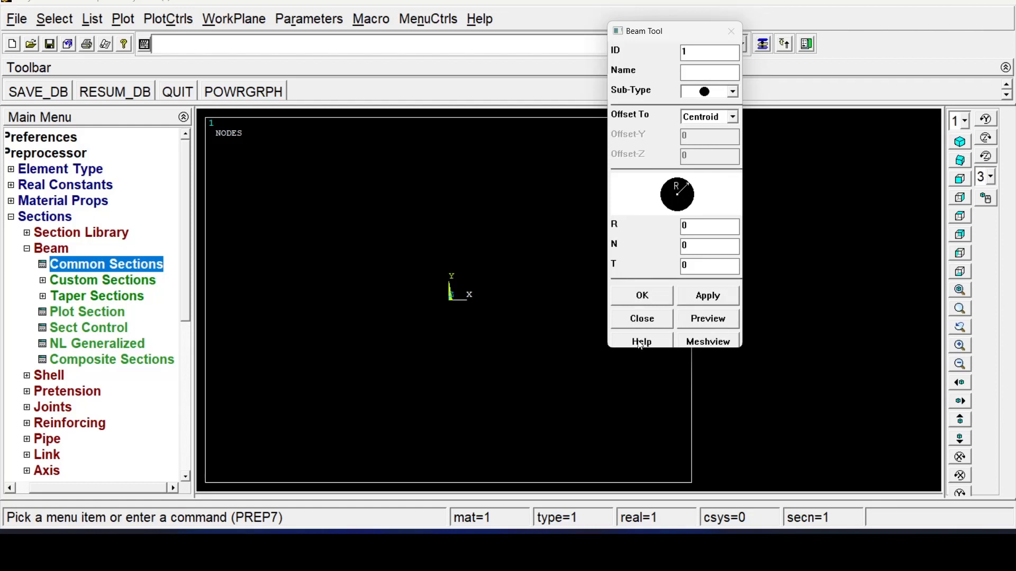
pyautogui.click(730, 91)
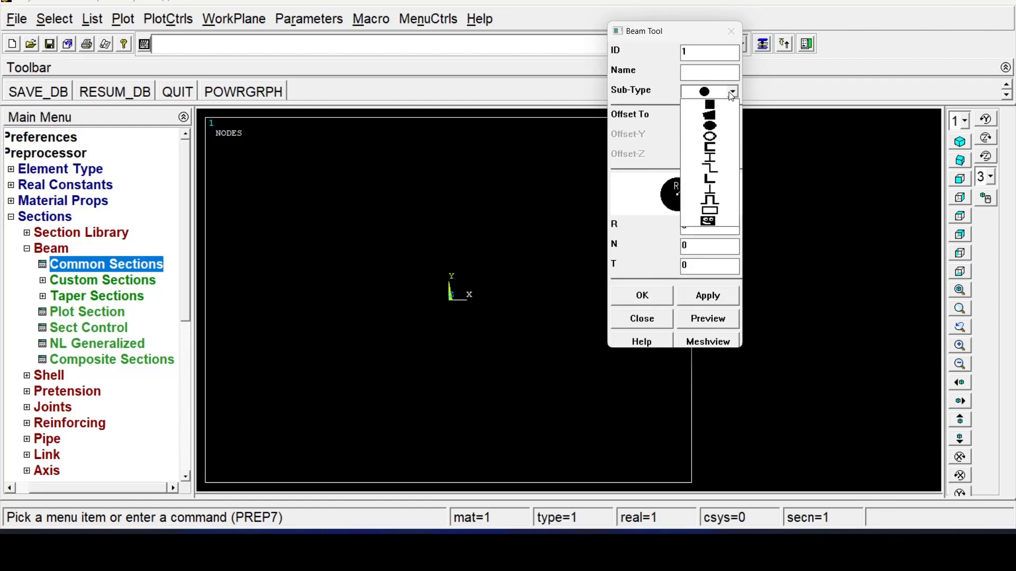
pyautogui.click(709, 221)
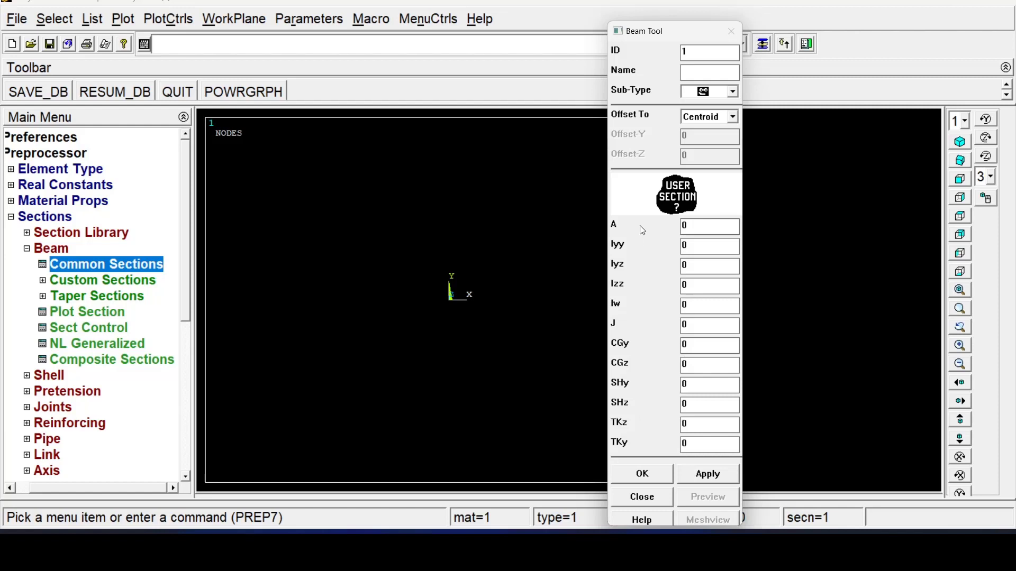
pyautogui.click(732, 94)
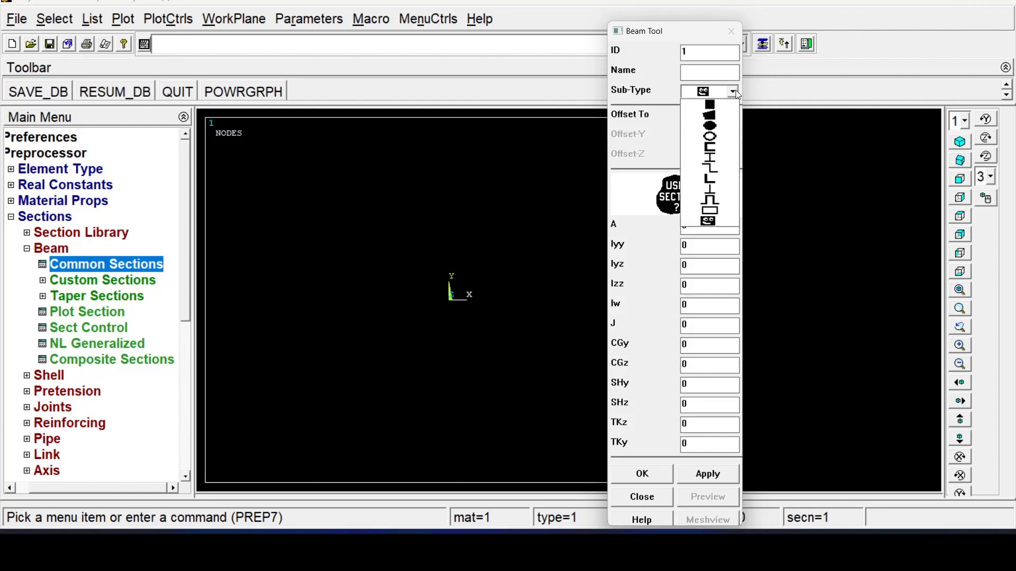
pyautogui.click(708, 137)
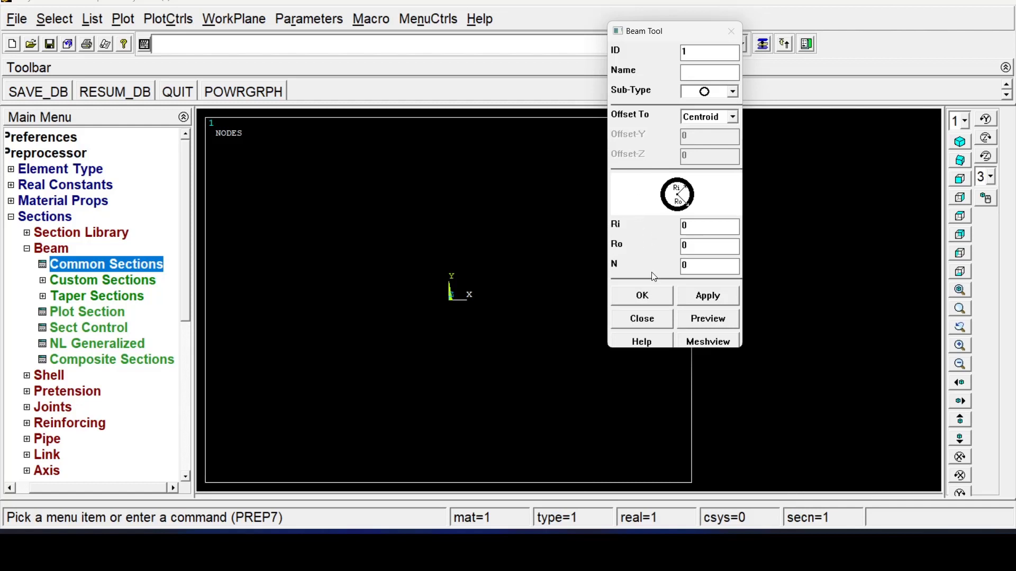
# - Open the Beam Tool help page and read its sub-type, section offset and hollow circular cross-section dimension descriptions
pyautogui.click(642, 345)
pyautogui.scroll(-2, 390, 186)
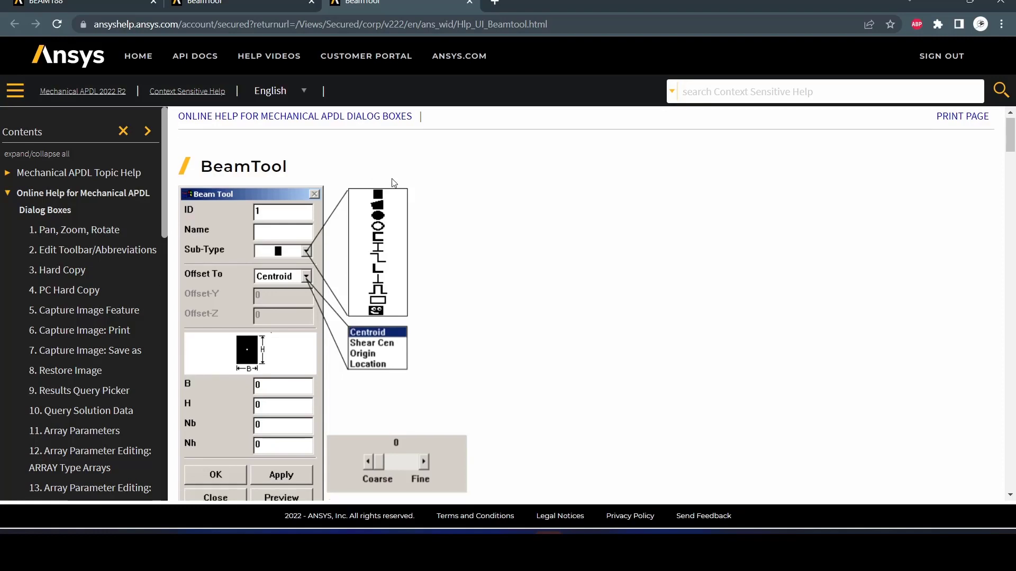
pyautogui.scroll(-3, 470, 209)
pyautogui.scroll(5, 467, 211)
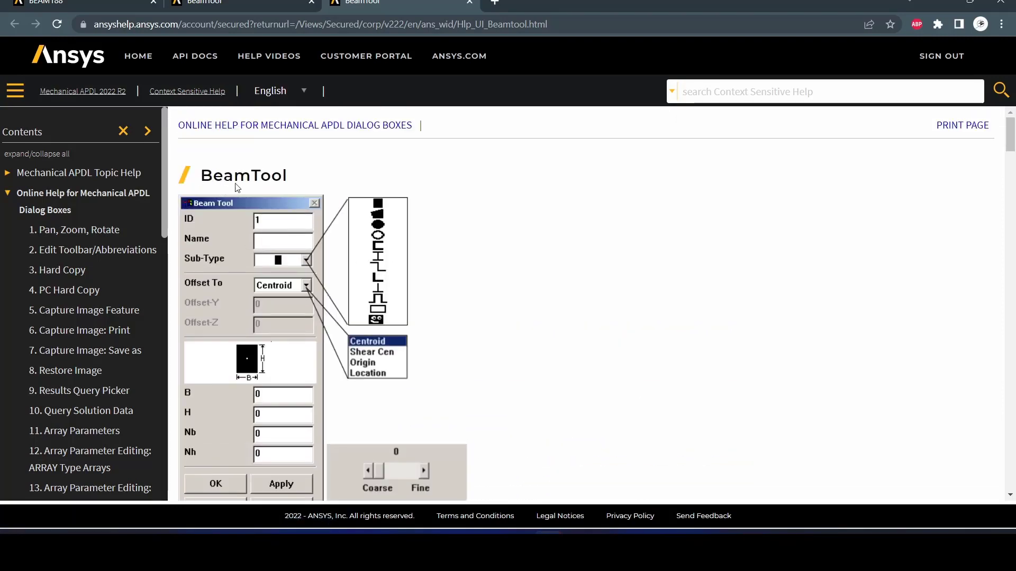
pyautogui.scroll(-1, 361, 191)
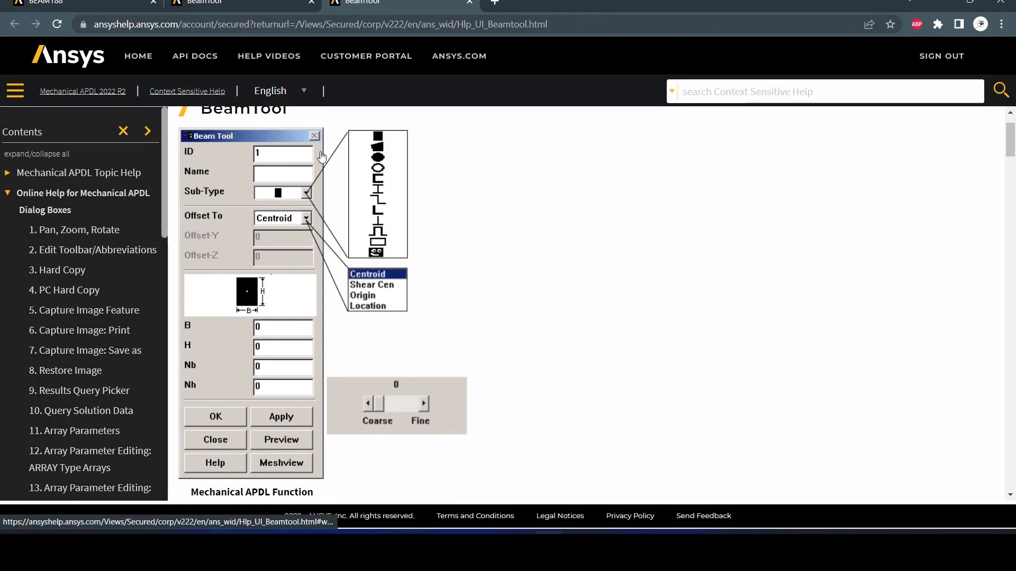
pyautogui.scroll(-5, 319, 163)
pyautogui.scroll(-8, 319, 163)
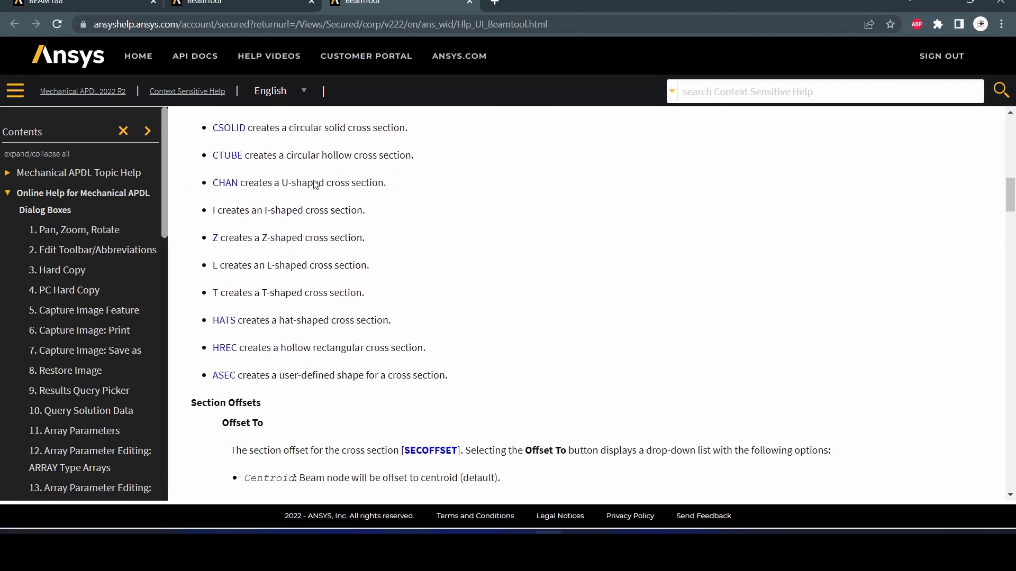
pyautogui.scroll(5, 315, 175)
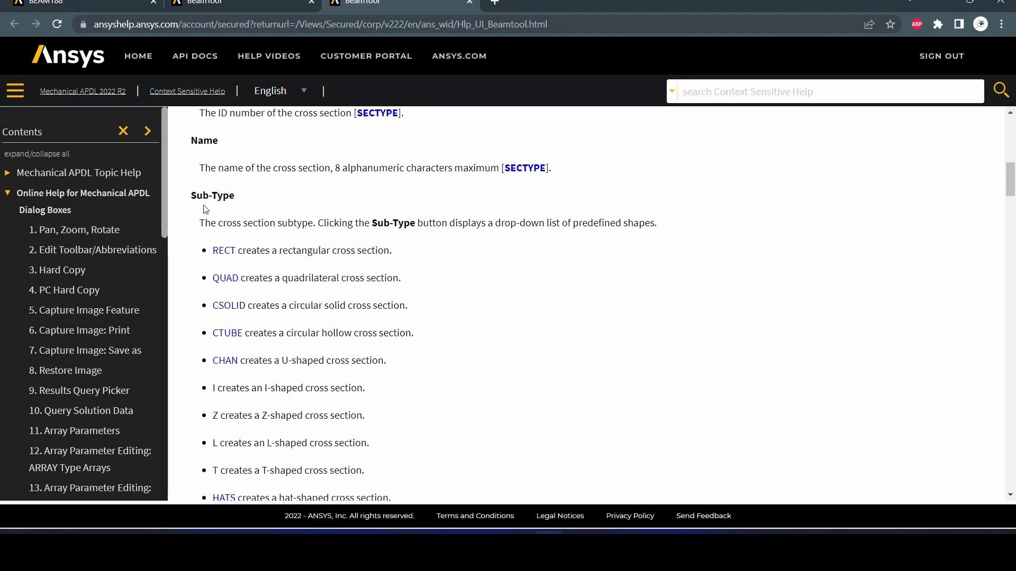
pyautogui.scroll(-14, 317, 259)
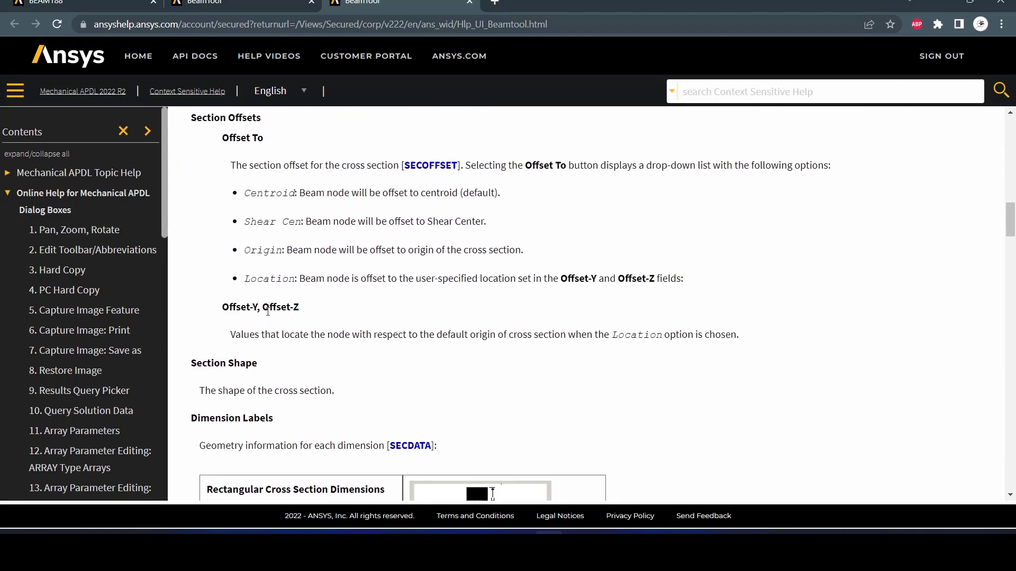
pyautogui.scroll(-2, 337, 262)
pyautogui.scroll(2, 335, 228)
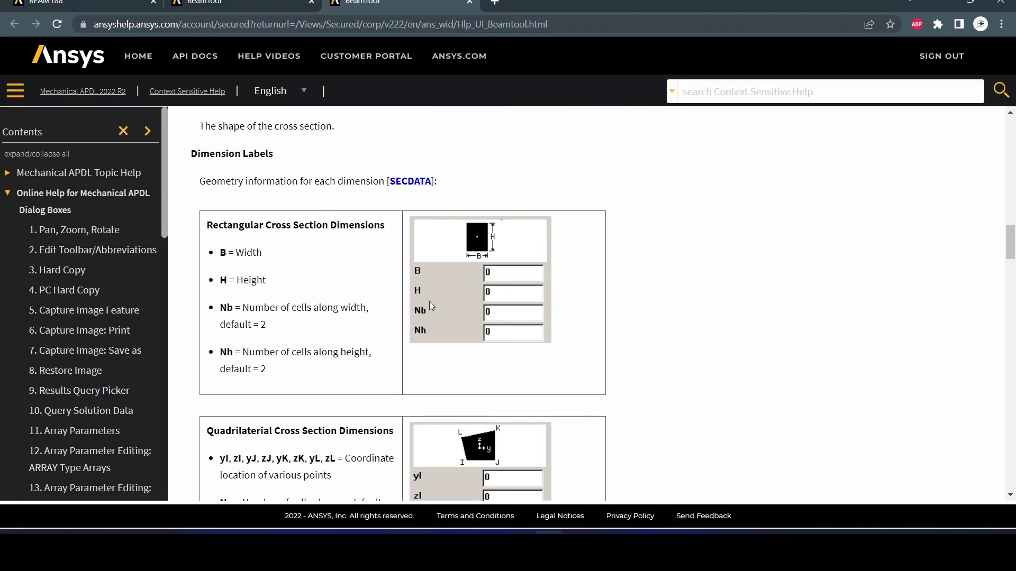
pyautogui.scroll(-8, 430, 300)
pyautogui.scroll(-5, 431, 300)
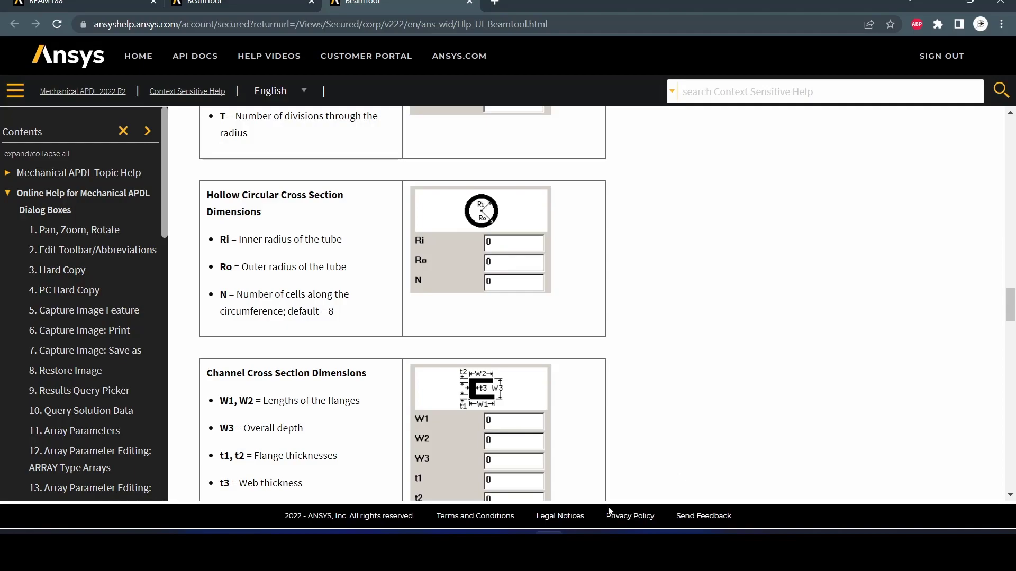
# - Switch from the help page back to Mechanical APDL and display the working plane
pyautogui.click(665, 548)
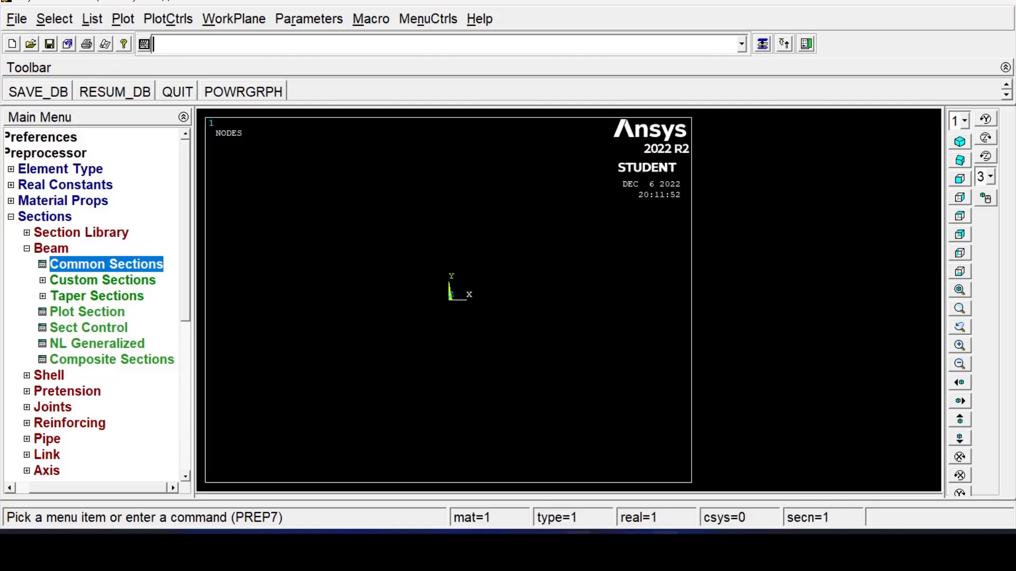
pyautogui.click(567, 548)
pyautogui.click(408, 4)
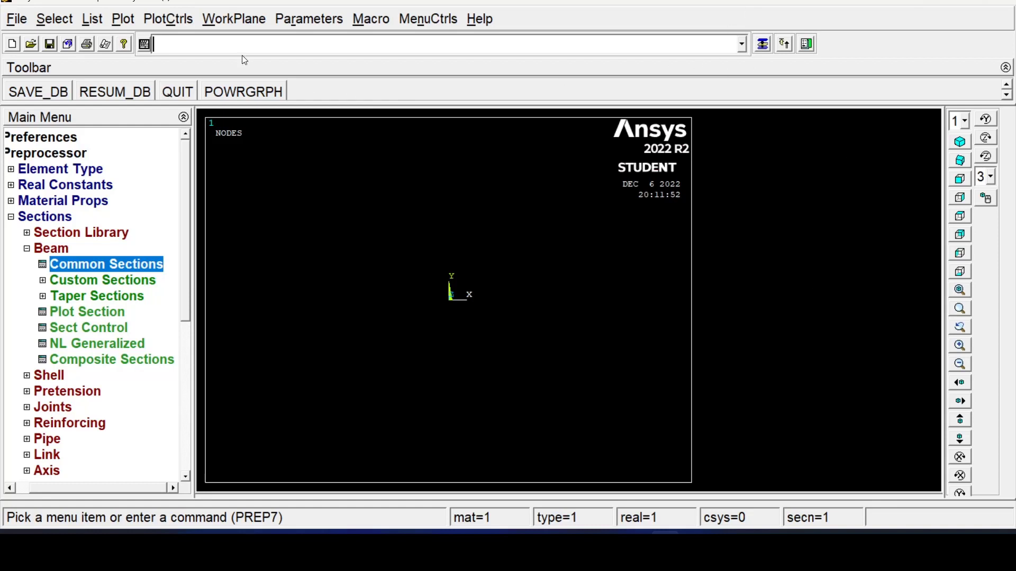
pyautogui.click(234, 19)
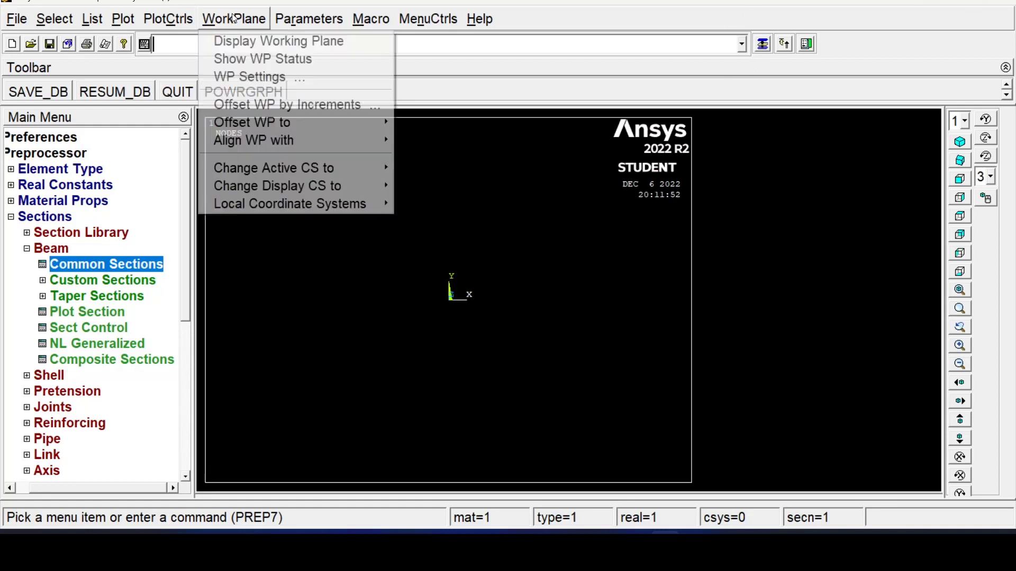
pyautogui.click(279, 42)
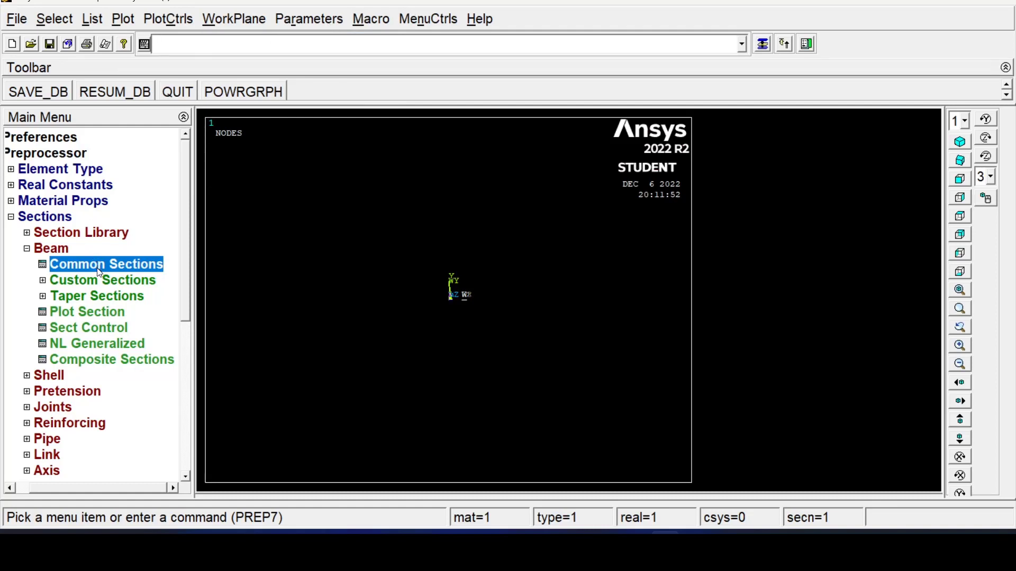
# - Bring the hidden Beam Tool back to the front and name section 1 SeccionCircular
pyautogui.click(767, 47)
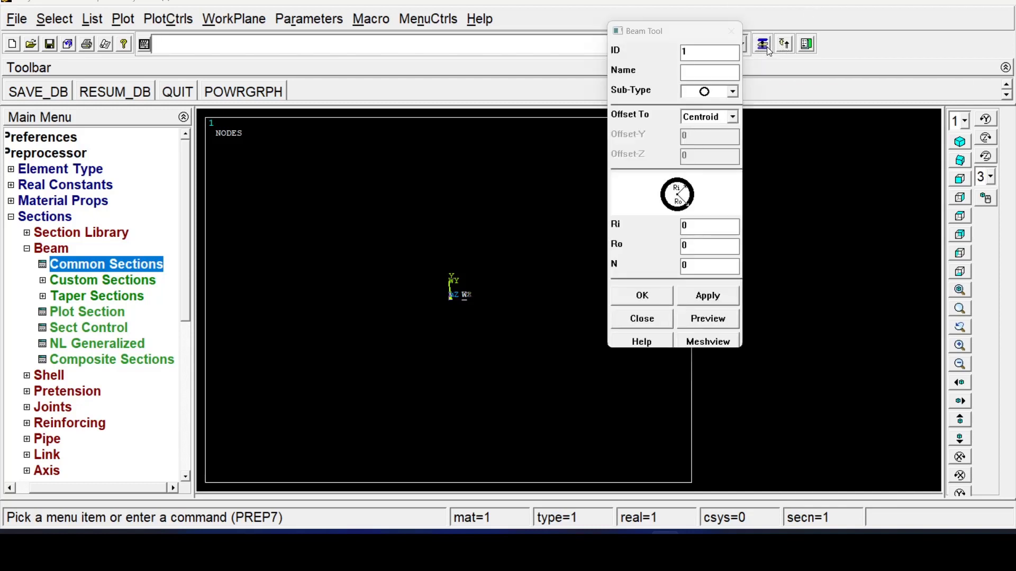
pyautogui.click(760, 46)
pyautogui.click(761, 46)
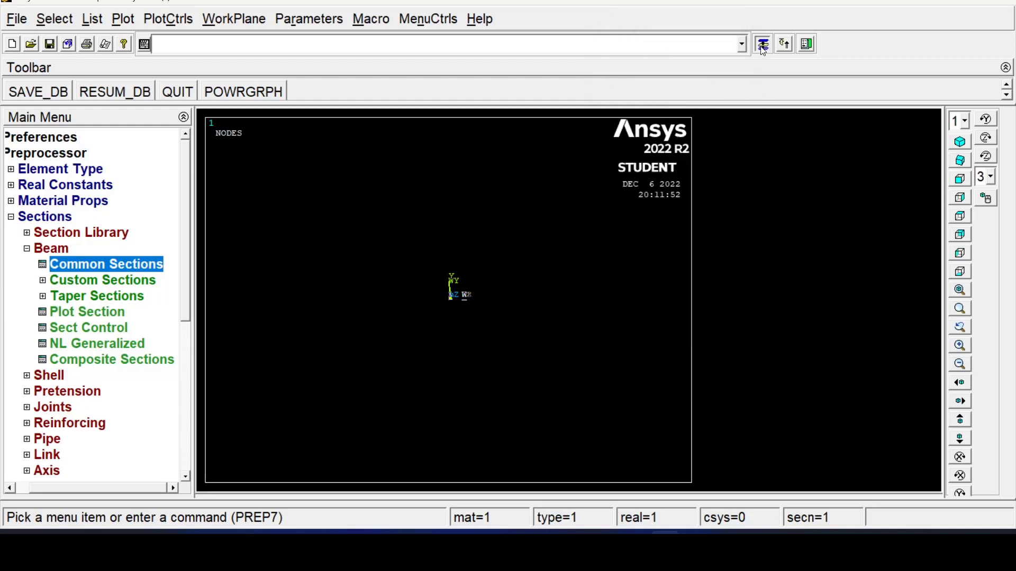
pyautogui.click(761, 46)
pyautogui.click(761, 46)
pyautogui.click(763, 47)
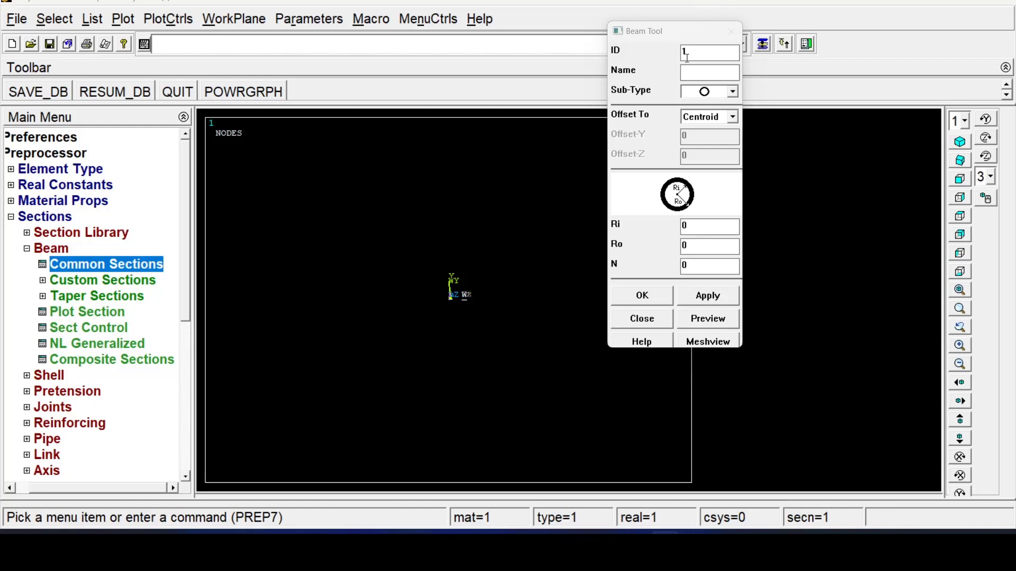
pyautogui.moveTo(694, 52); pyautogui.dragTo(601, 89)
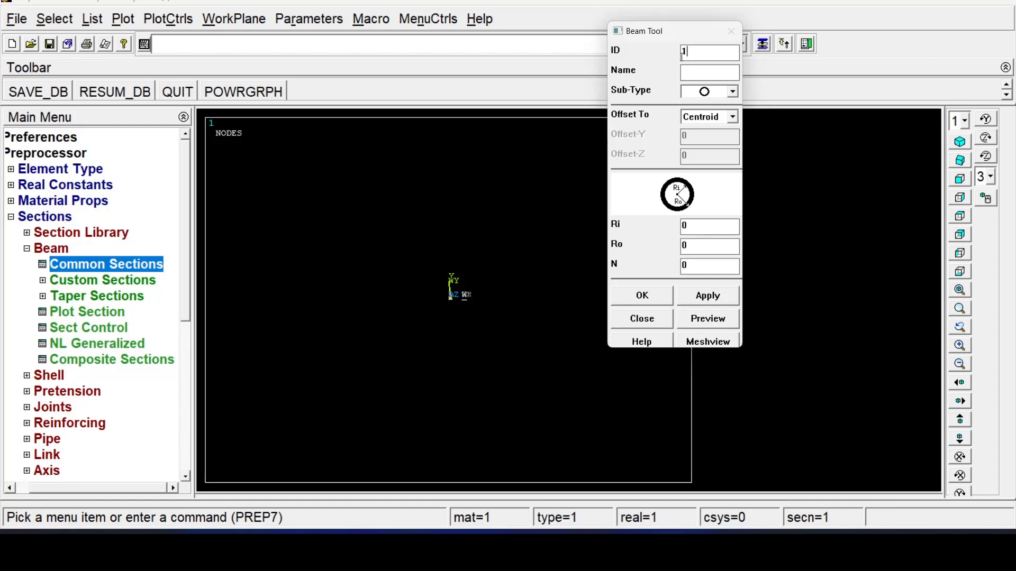
pyautogui.click(706, 78)
pyautogui.write('Seccion')
pyautogui.write('ircular')
# - Set the hollow circular section's inner radius to 0.1, outer radius to 0.15 and circumferential divisions to 8
pyautogui.moveTo(711, 228); pyautogui.dragTo(609, 221)
pyautogui.write('0.1')
pyautogui.click(725, 246)
pyautogui.press('BackSpace')
pyautogui.write('0.15')
pyautogui.press('Tab')
pyautogui.write('8')
# - Enlarge the Beam Tool, preview the hollow circular section and move the dialog aside to examine the section data summary
pyautogui.moveTo(742, 348); pyautogui.dragTo(790, 421)
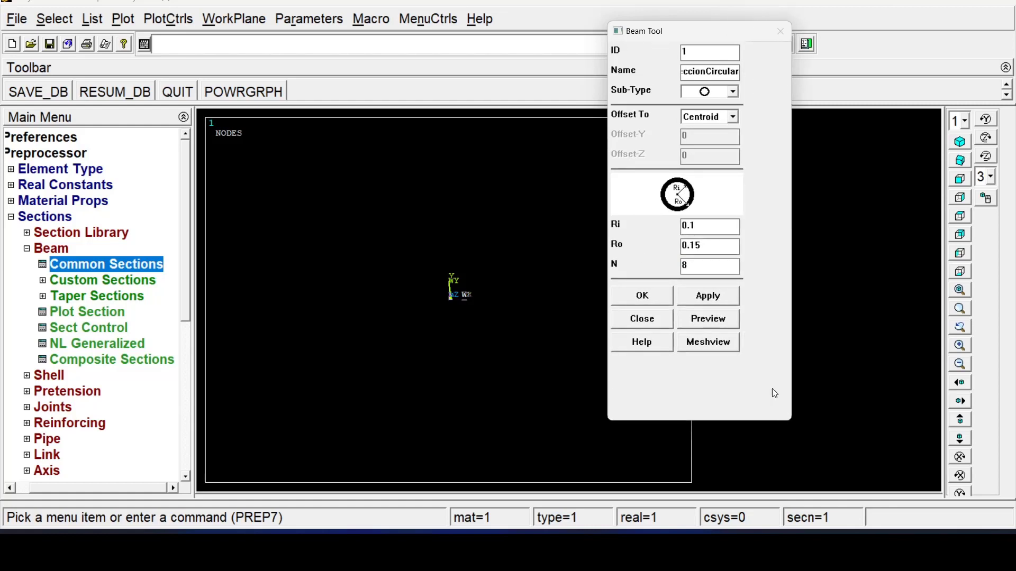
pyautogui.click(699, 319)
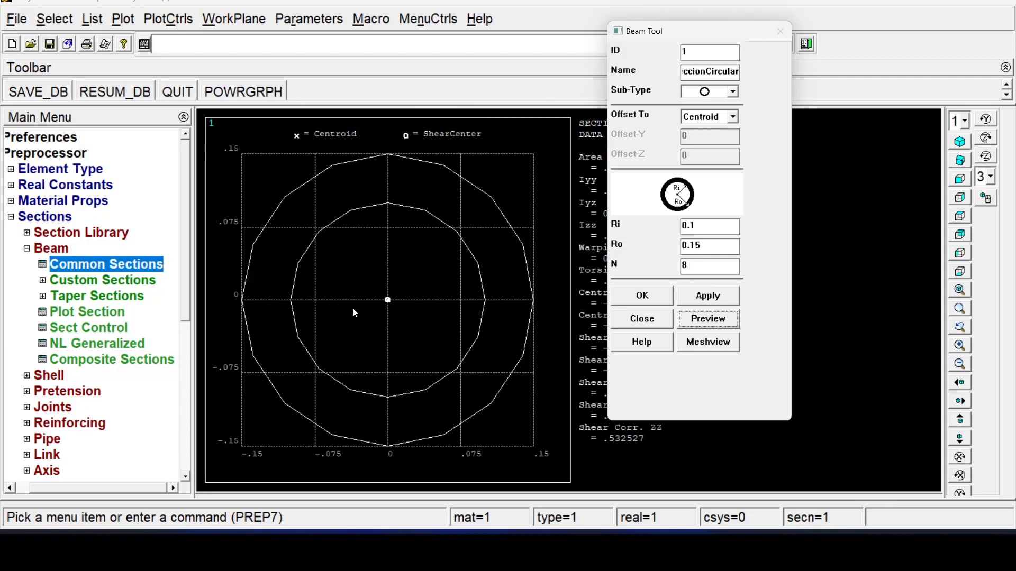
pyautogui.moveTo(676, 31); pyautogui.dragTo(805, 36)
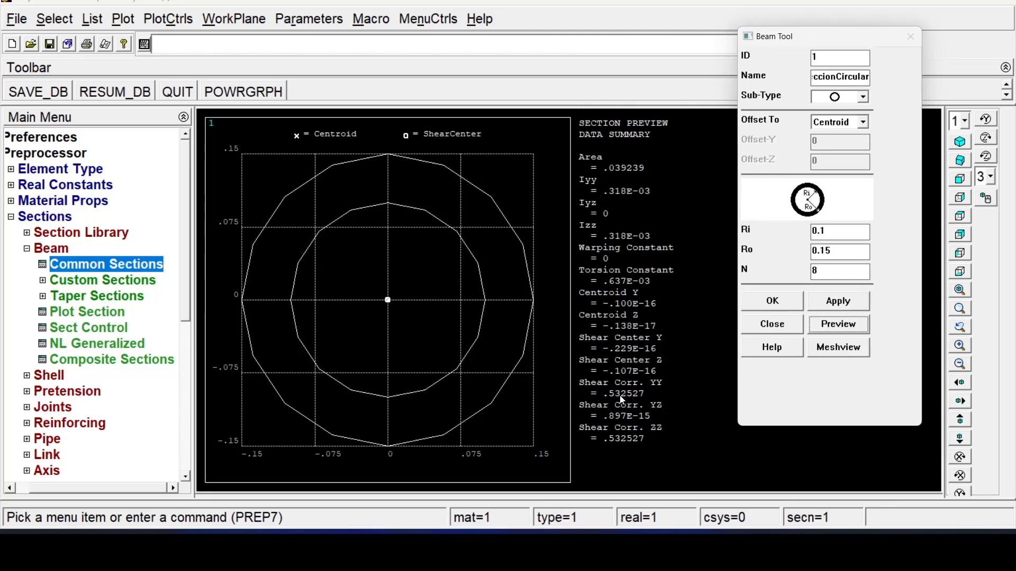
pyautogui.scroll(-2, 613, 404)
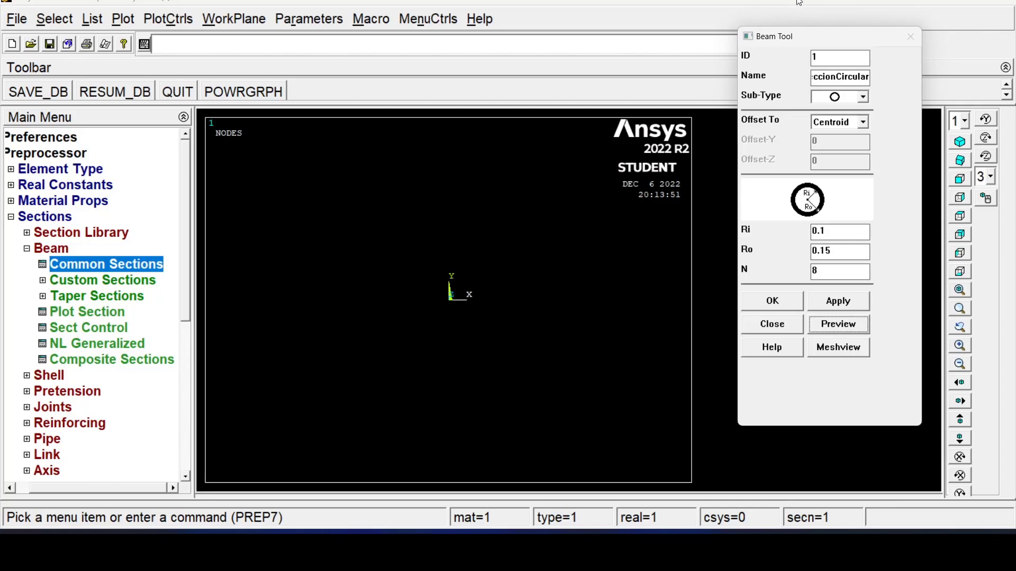
# - Try the I-shaped sub-type in the Beam Tool with section mesh refinement 4 and preview it without entering dimensions
pyautogui.moveTo(805, 36); pyautogui.dragTo(580, 90)
pyautogui.click(765, 42)
pyautogui.click(765, 43)
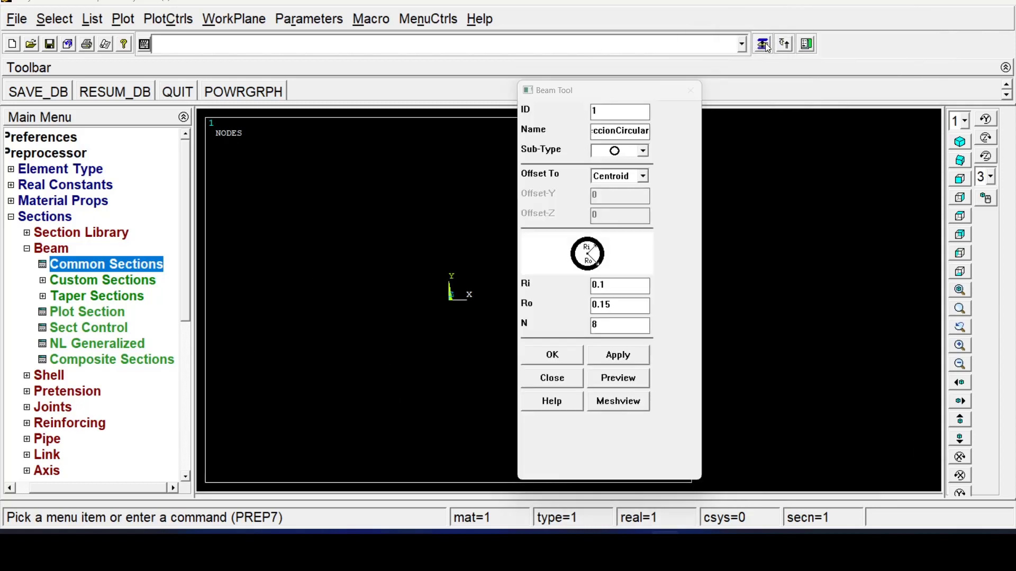
pyautogui.click(646, 152)
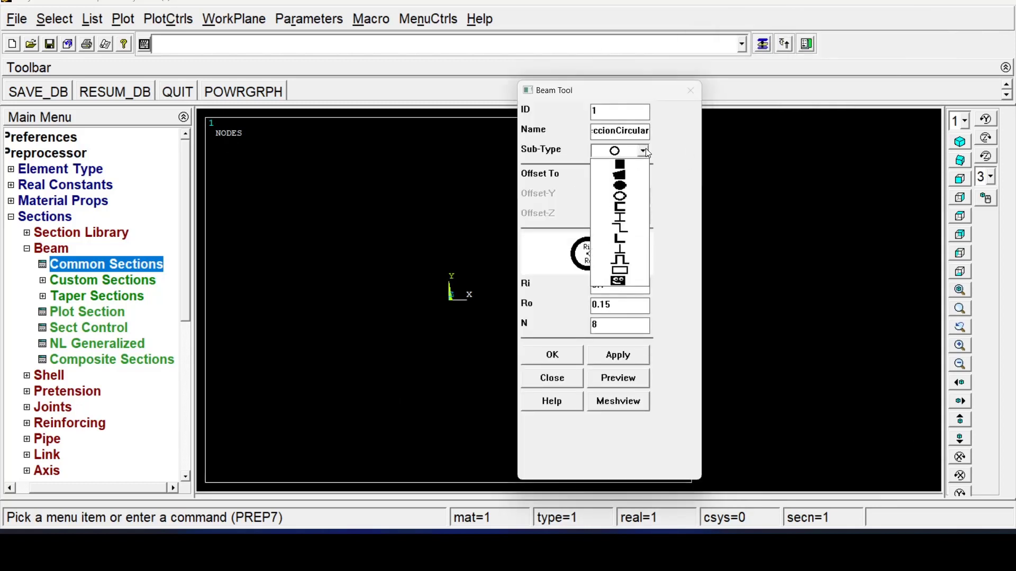
pyautogui.click(630, 222)
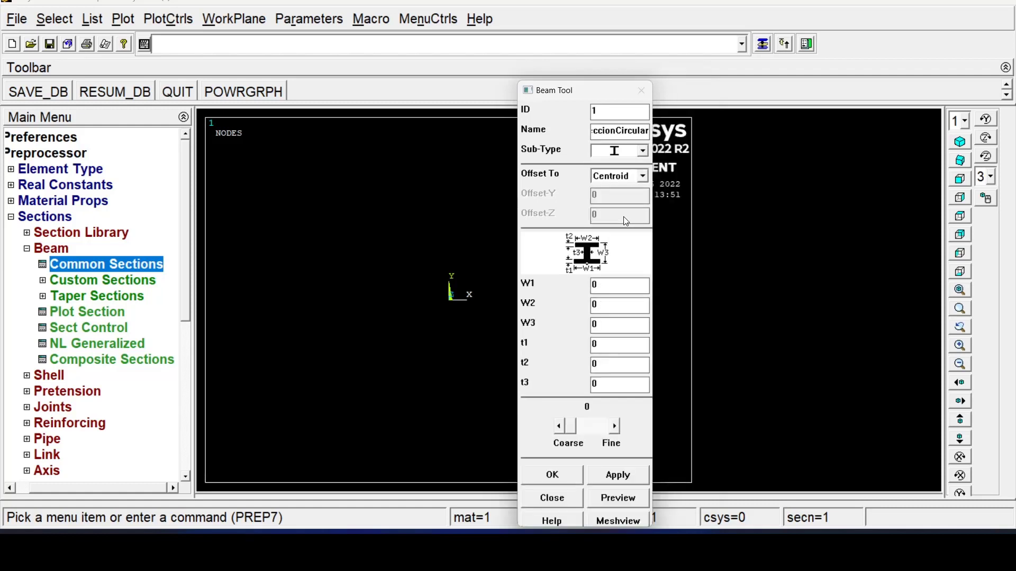
pyautogui.click(615, 426)
pyautogui.click(614, 426)
pyautogui.click(614, 426)
pyautogui.click(614, 426)
pyautogui.click(611, 505)
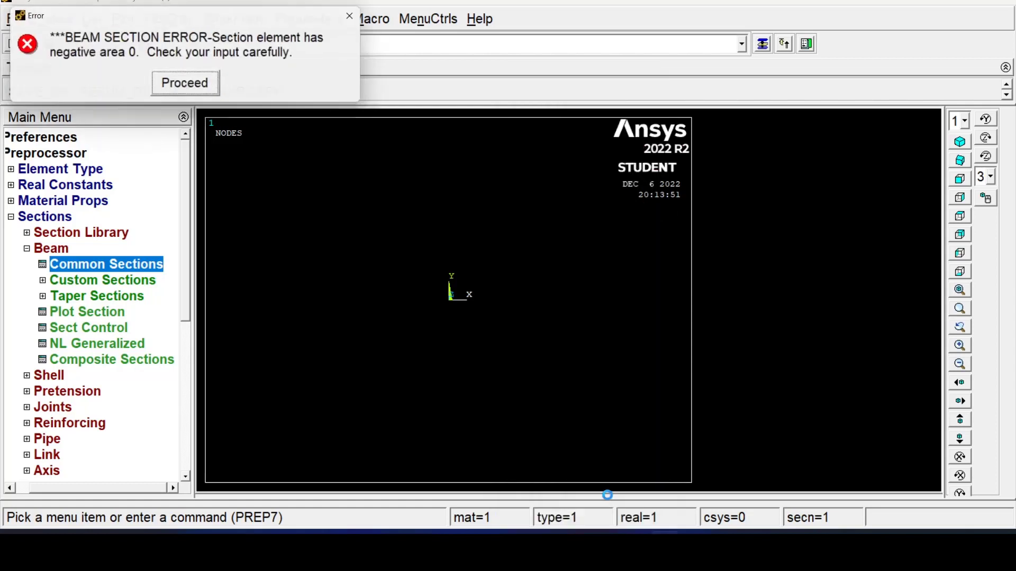
pyautogui.click(211, 83)
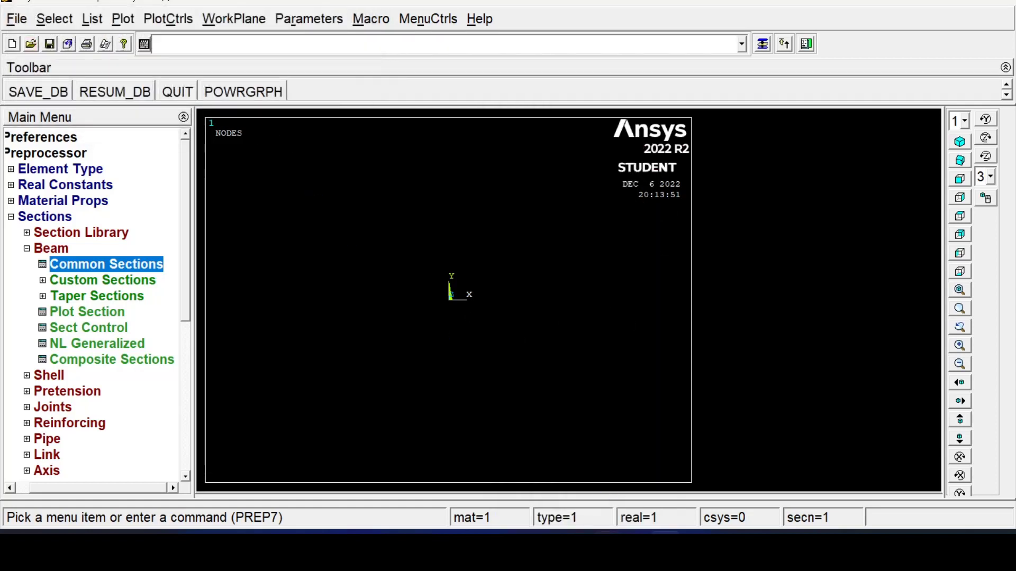
# - Bring the Beam Tool back, move it clear of the view and try the user-defined section sub-type
pyautogui.click(769, 46)
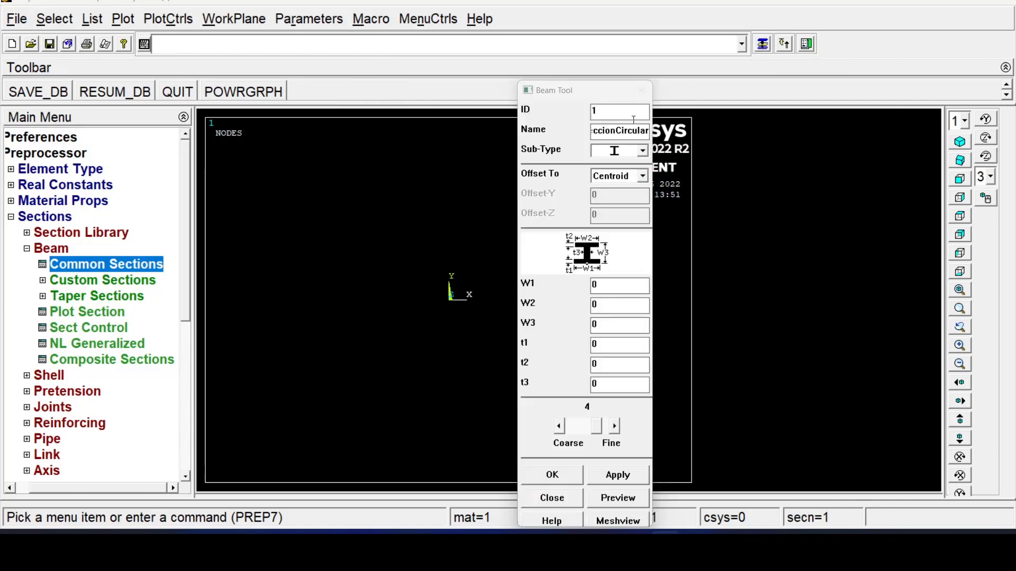
pyautogui.moveTo(614, 95); pyautogui.dragTo(410, 54)
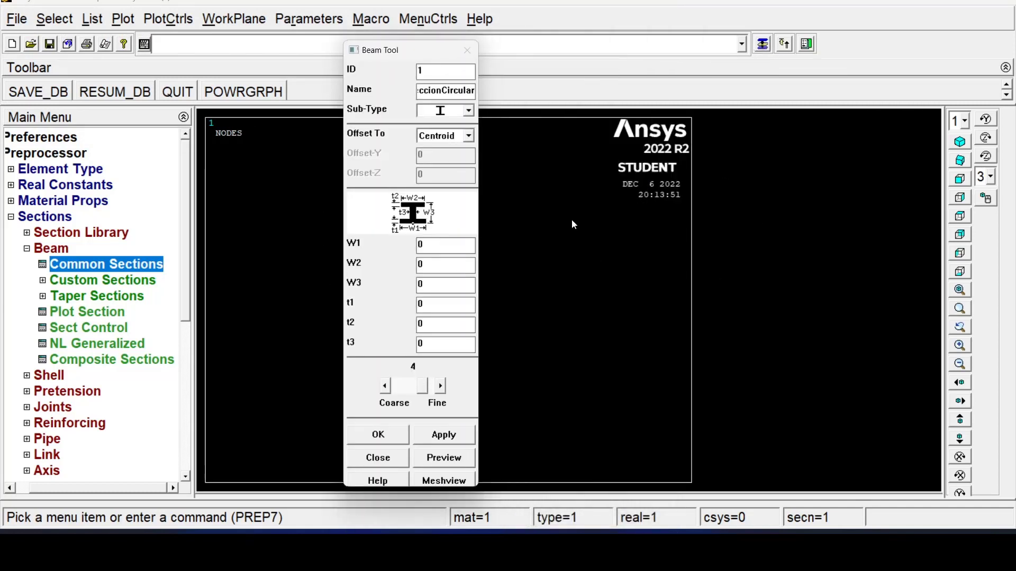
pyautogui.click(469, 110)
pyautogui.click(446, 241)
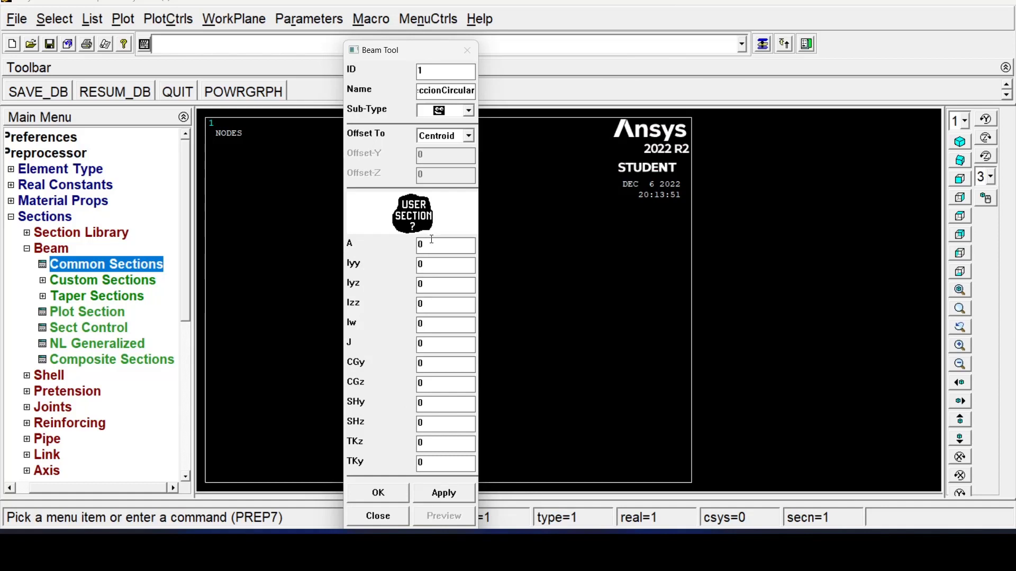
# - Return to the hollow circular sub-type, enter Ri 0.1, Ro 0.15 and N 8, and accept the section
pyautogui.click(468, 111)
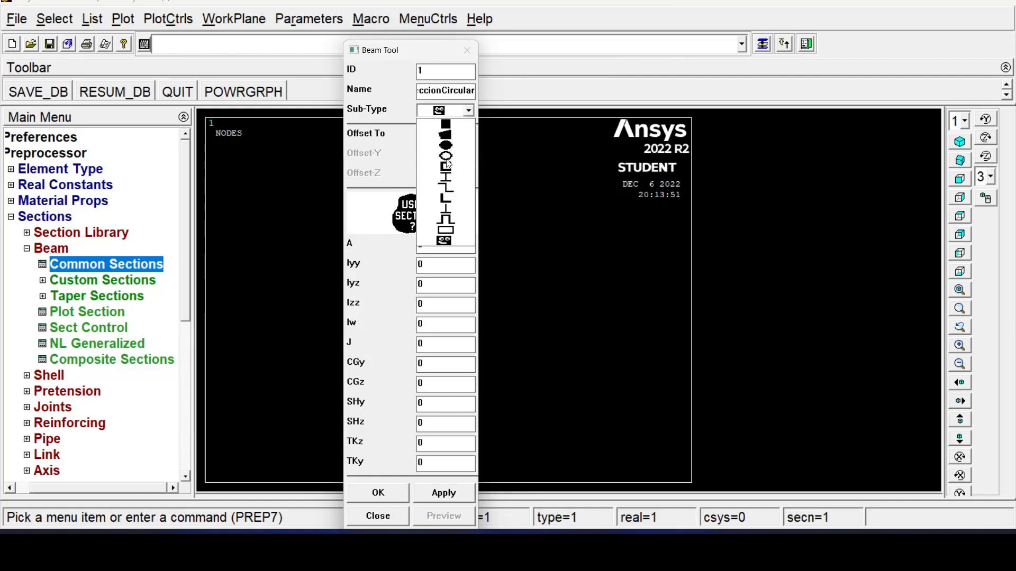
pyautogui.click(446, 154)
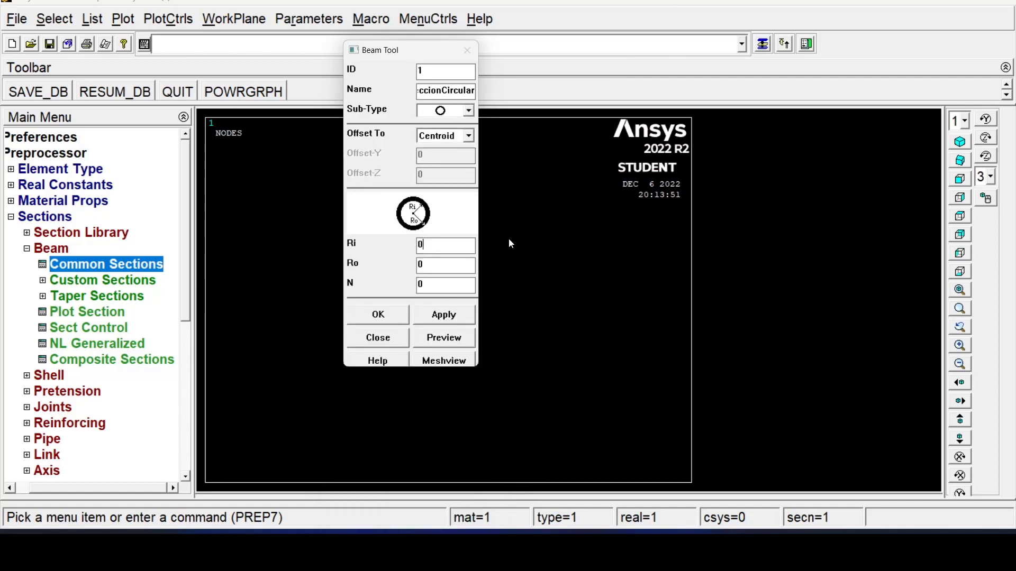
pyautogui.press('BackSpace')
pyautogui.write('0.1')
pyautogui.press('BackSpace')
pyautogui.write('0.15')
pyautogui.click(432, 286)
pyautogui.press('BackSpace')
pyautogui.write('8')
pyautogui.click(406, 313)
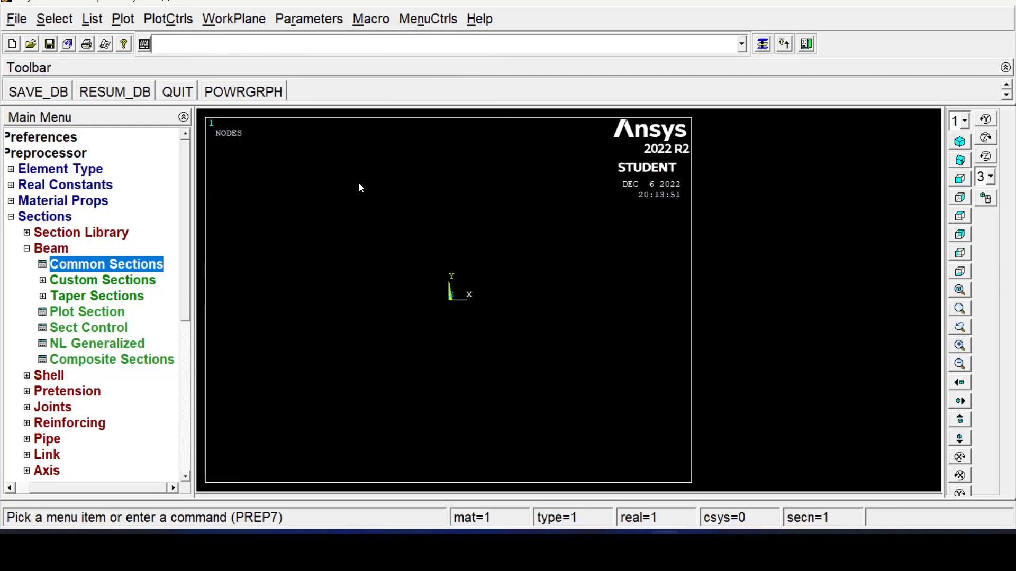
pyautogui.click(92, 19)
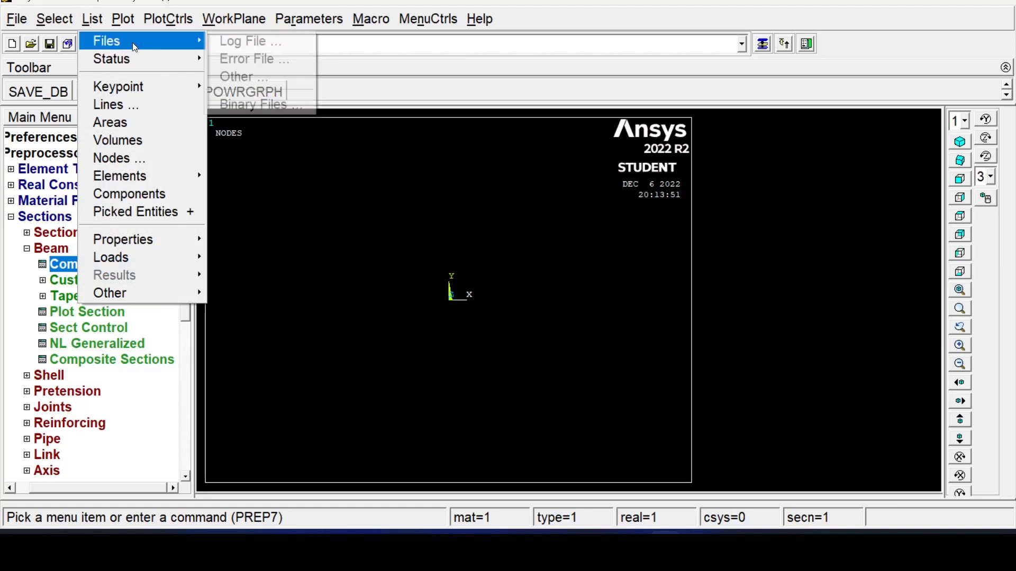
pyautogui.moveTo(185, 239)
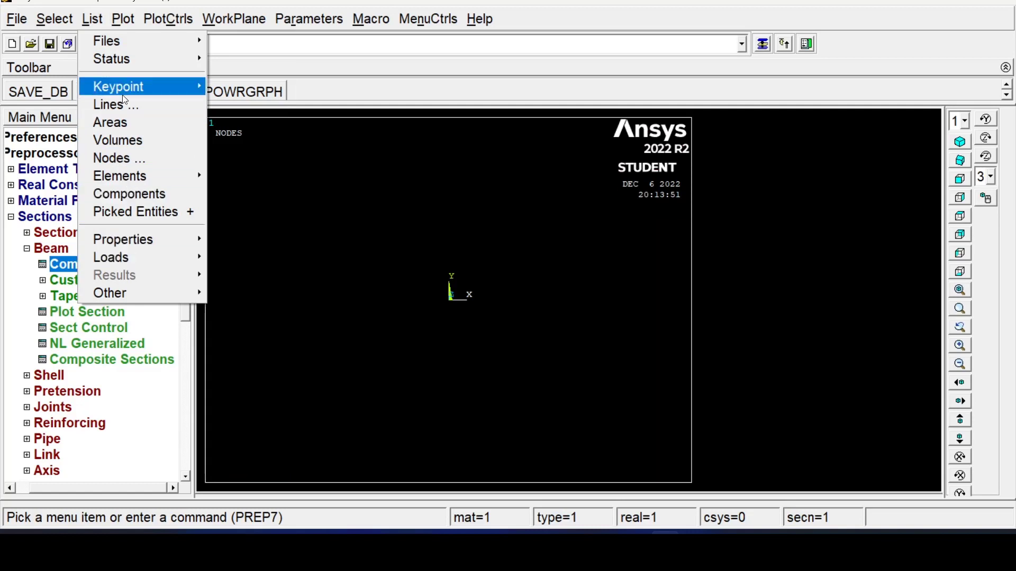
pyautogui.moveTo(151, 85)
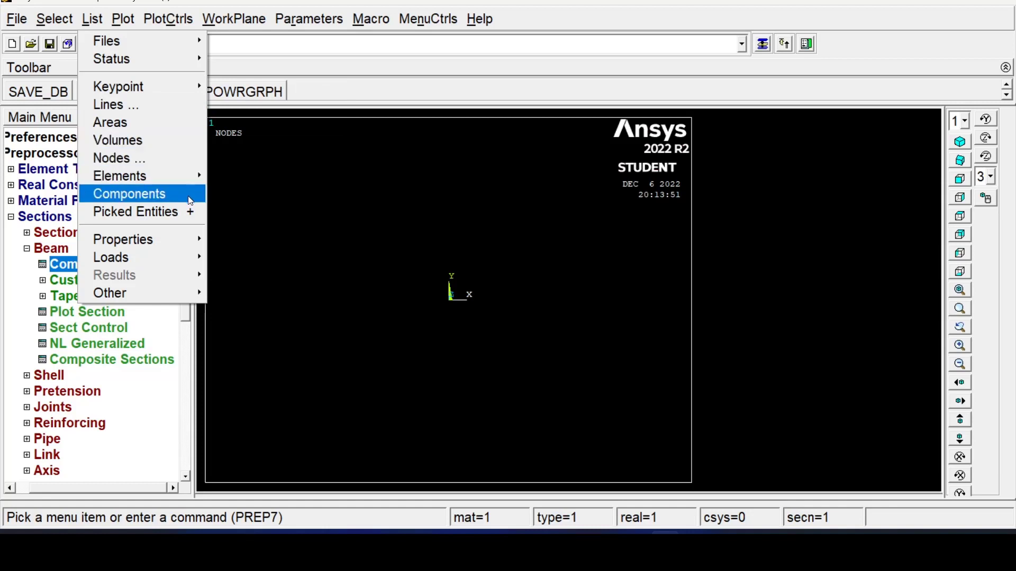
pyautogui.click(343, 192)
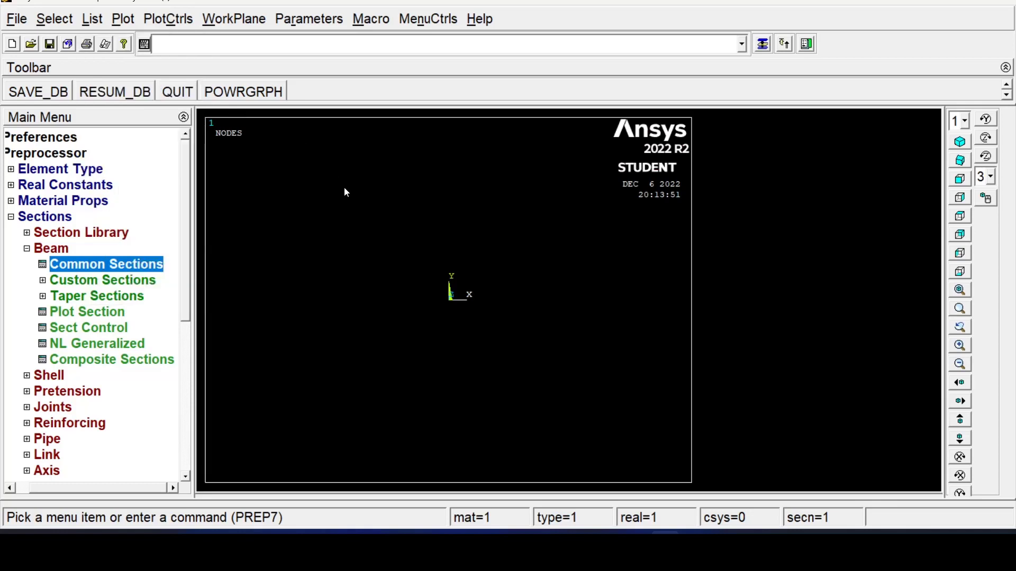